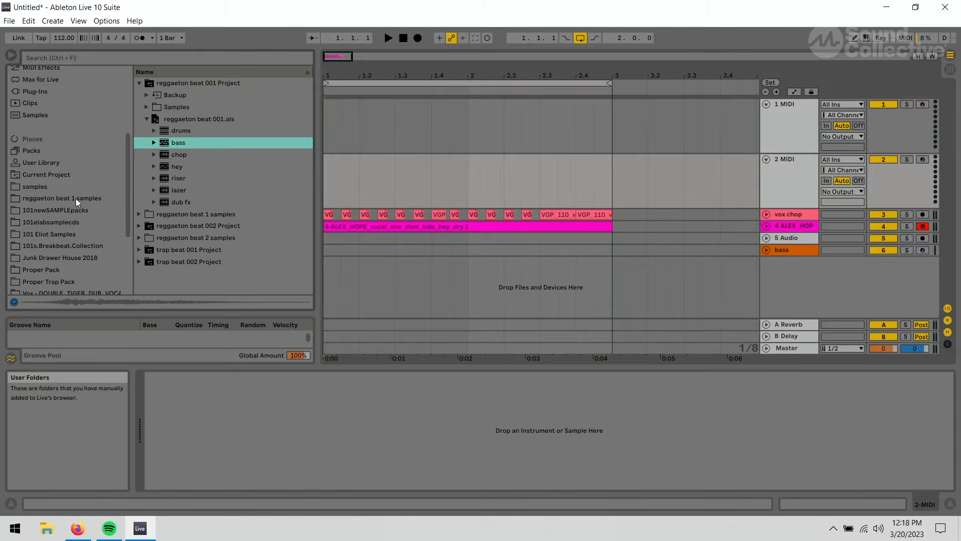
# Step: Load "(a) tm88 808.wav" from the "reggaeton beat 1 samples" folder as a sampler instrument on the bass track and audition it
pyautogui.click(77, 198)
pyautogui.click(189, 83)
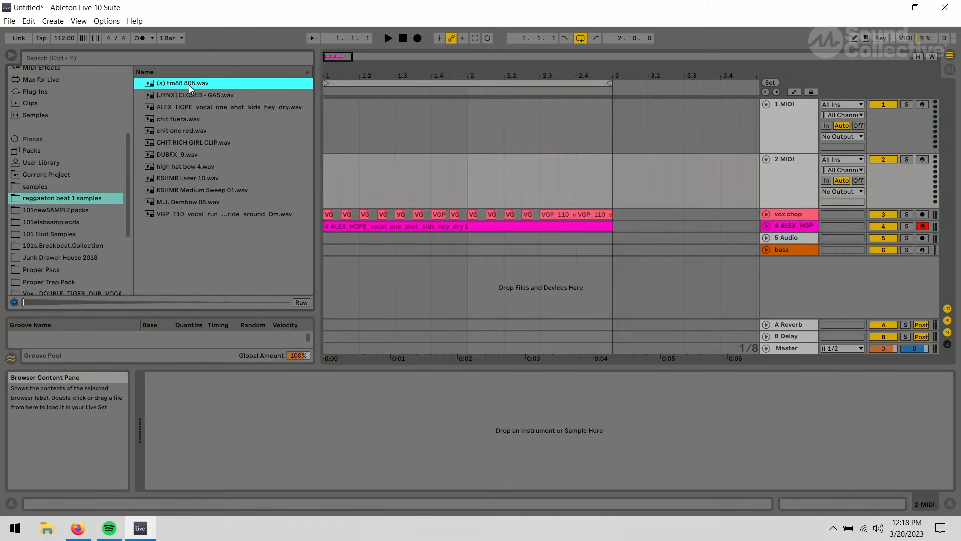
pyautogui.moveTo(176, 83); pyautogui.dragTo(236, 121)
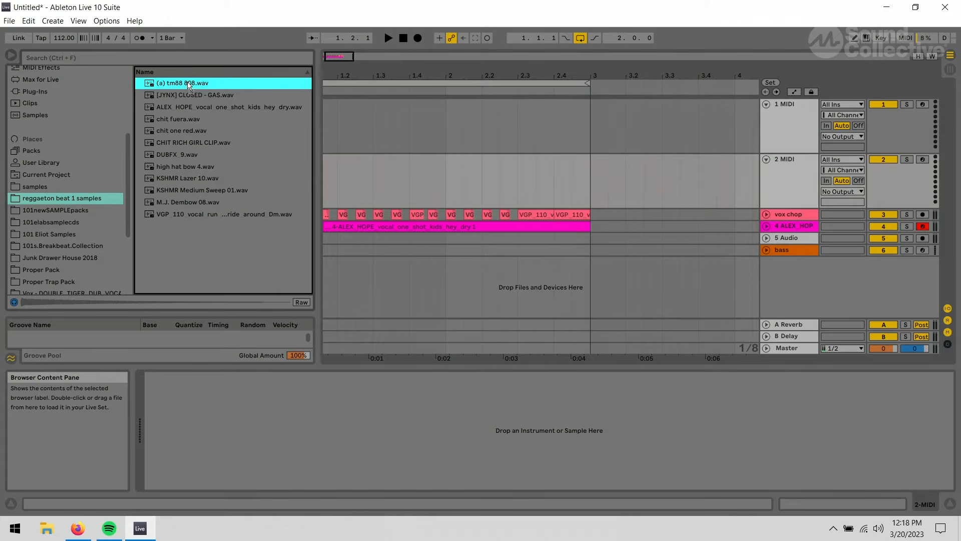
pyautogui.click(787, 250)
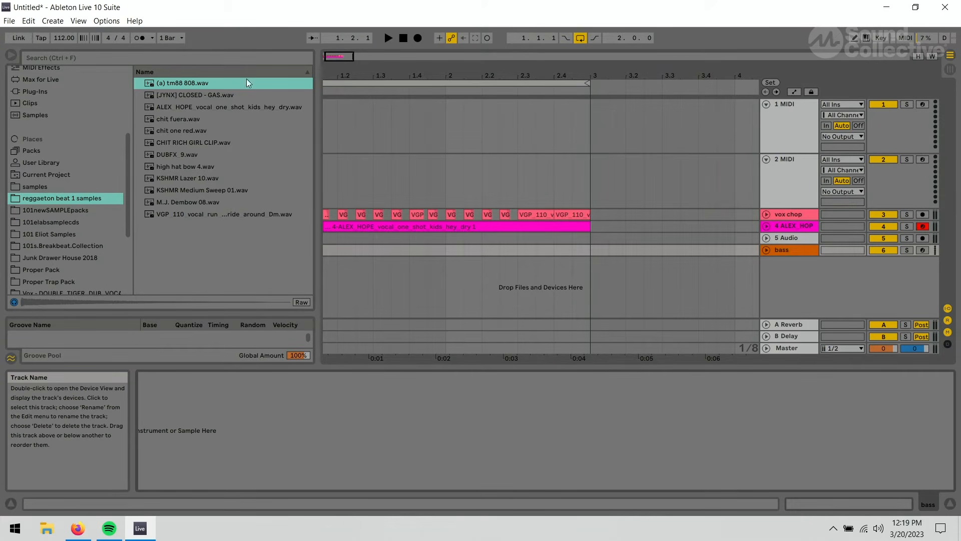
pyautogui.doubleClick(191, 82)
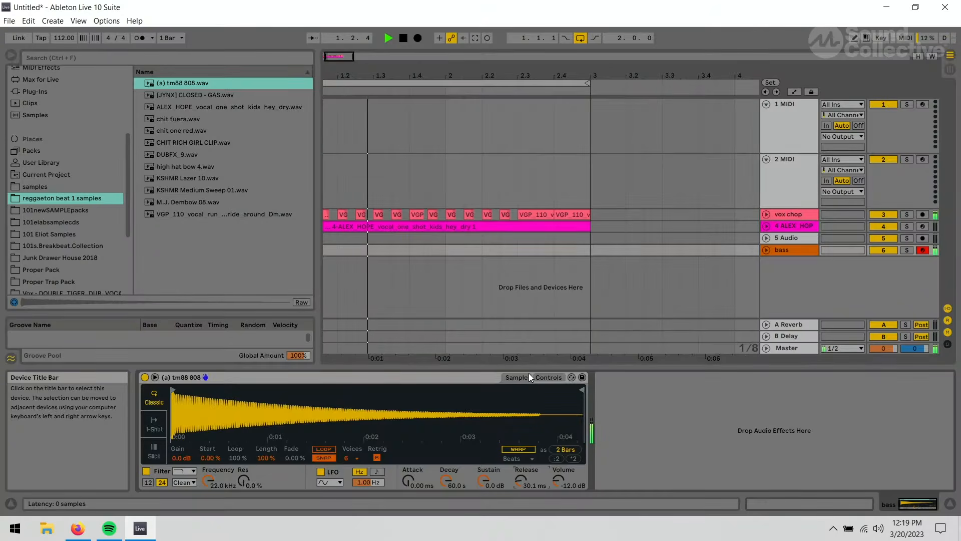
pyautogui.press('space')
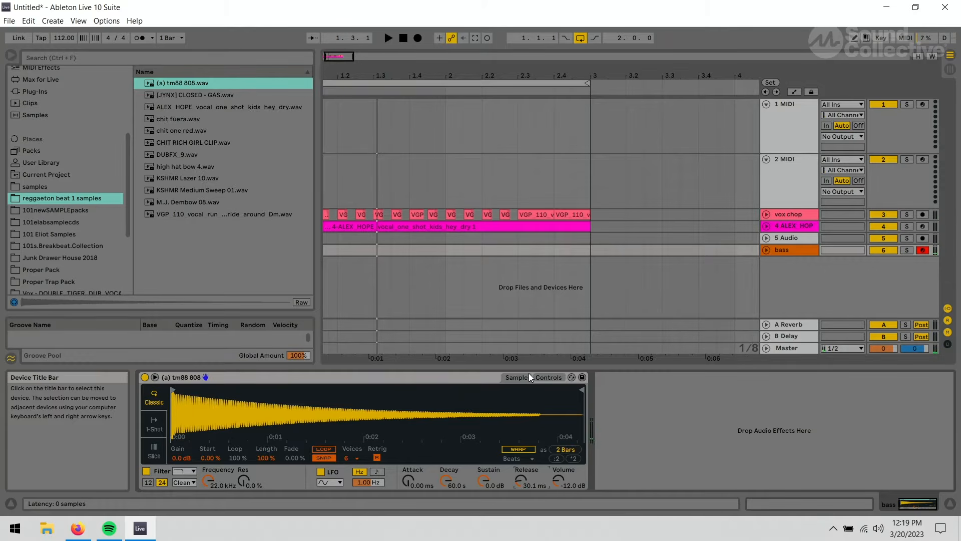
# Step: Duplicate the vox chop and ALEX HOPE clips until they fill eight bars, and extend the arrangement loop to eight bars
pyautogui.moveTo(444, 75); pyautogui.dragTo(423, 57)
pyautogui.moveTo(524, 228); pyautogui.dragTo(293, 215)
pyautogui.hotkey('ctrl', 'd')
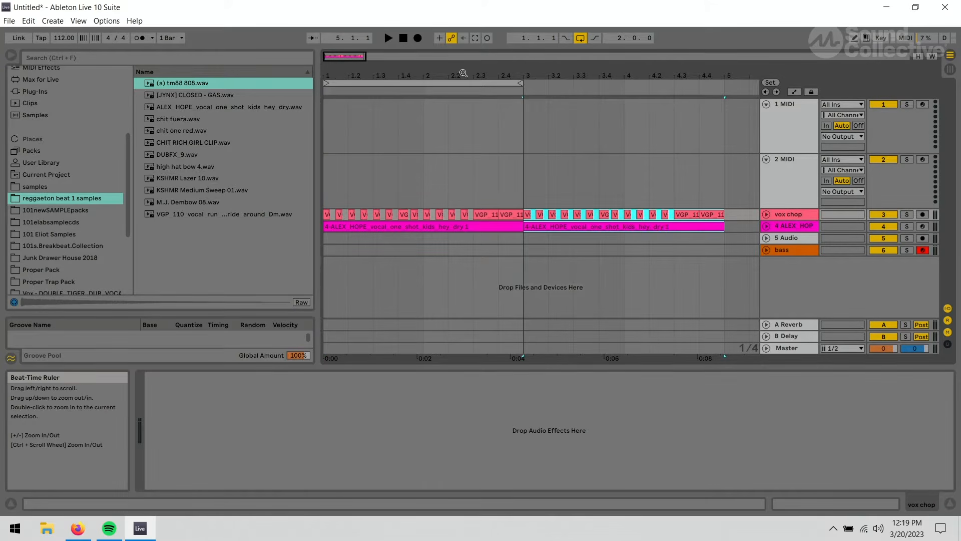
pyautogui.moveTo(464, 75); pyautogui.dragTo(381, 85)
pyautogui.click(466, 228)
pyautogui.moveTo(466, 227); pyautogui.dragTo(325, 212)
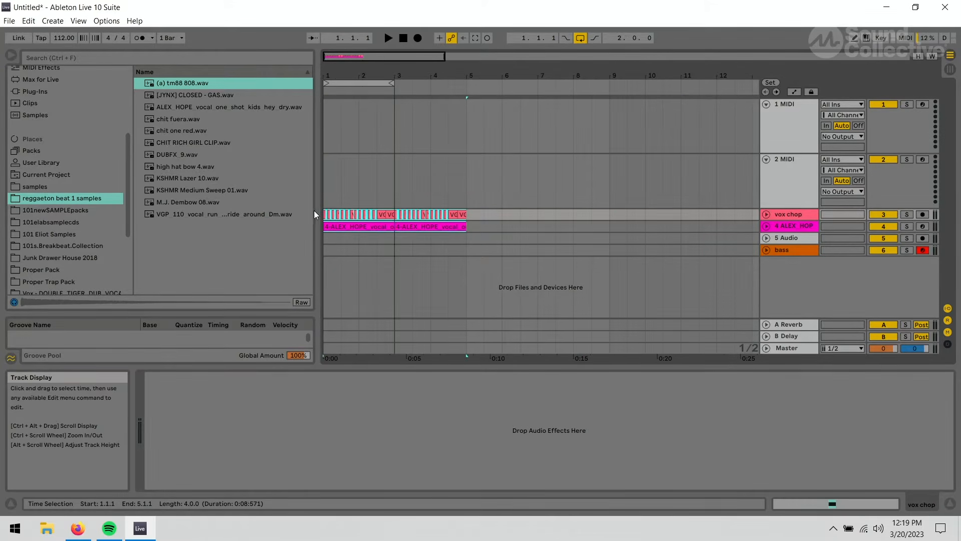
pyautogui.hotkey('ctrl', 'd')
pyautogui.moveTo(391, 85); pyautogui.dragTo(609, 104)
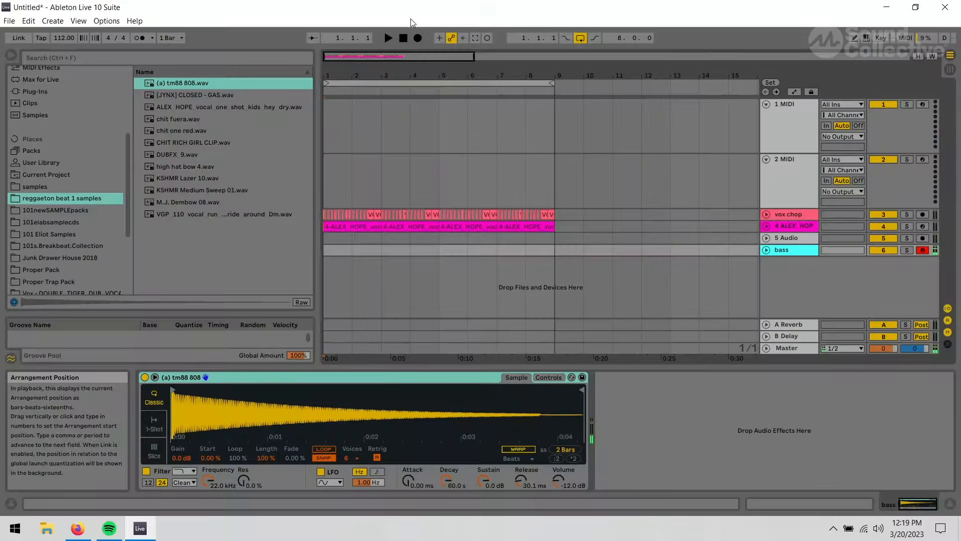
# Step: Turn on the metronome and record a MIDI bass part slightly over four bars long on the bass track
pyautogui.click(416, 39)
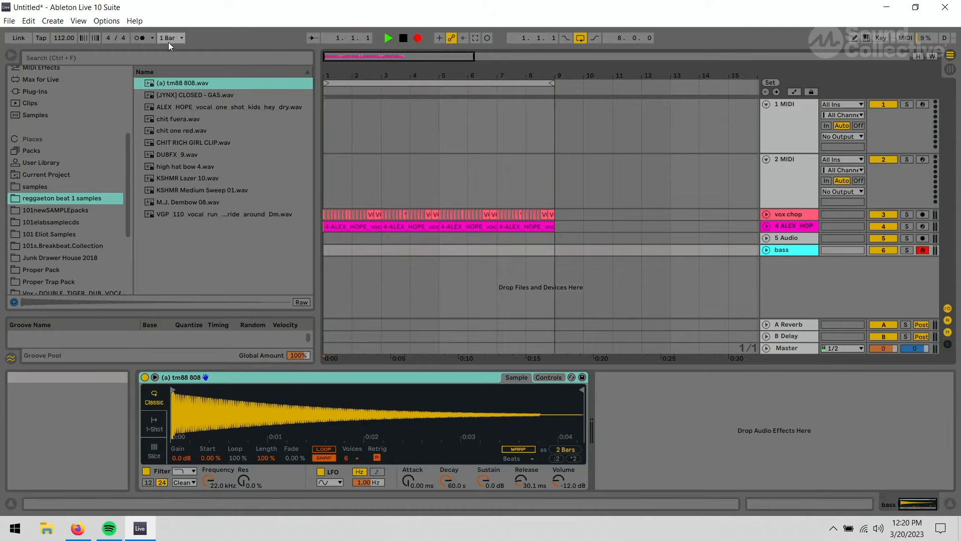
pyautogui.click(143, 39)
pyautogui.click(419, 41)
pyautogui.click(419, 39)
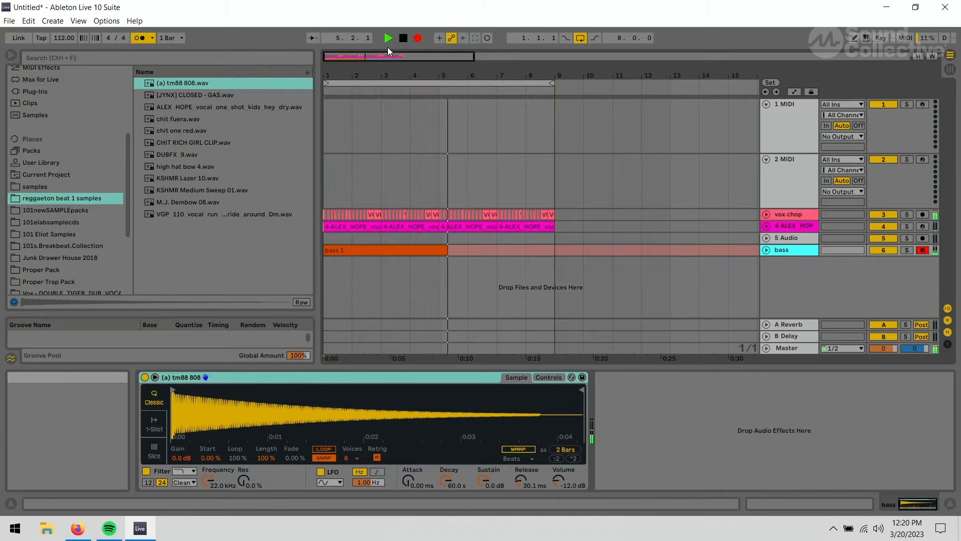
pyautogui.press('space')
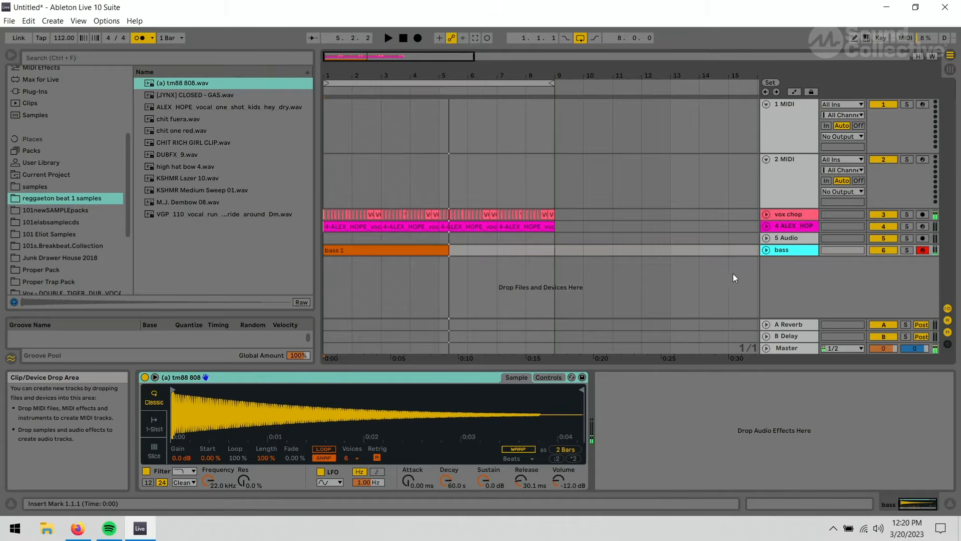
# Step: Set the recorded bass clip to loop over exactly four bars and crop it to that length
pyautogui.click(766, 250)
pyautogui.click(402, 249)
pyautogui.doubleClick(401, 250)
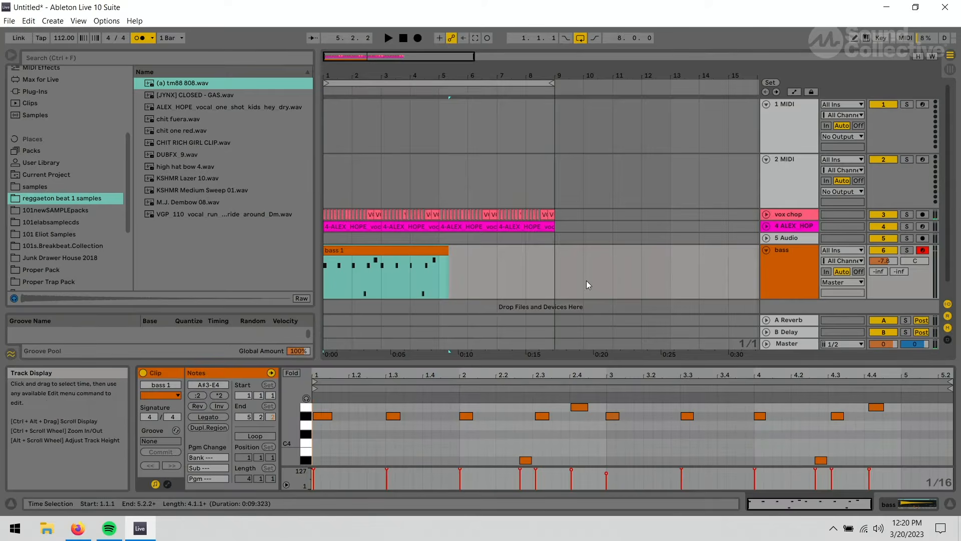
pyautogui.moveTo(950, 383); pyautogui.dragTo(899, 387)
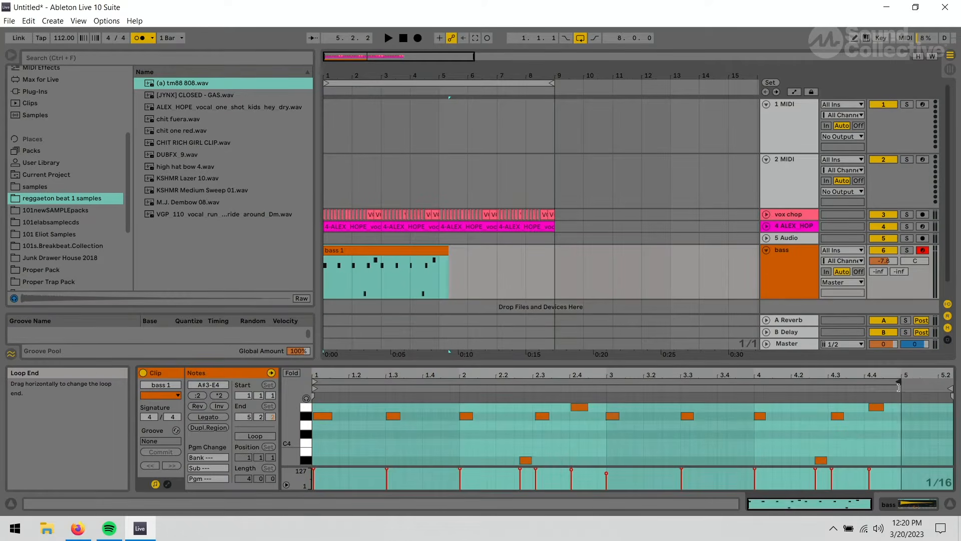
pyautogui.rightClick(641, 441)
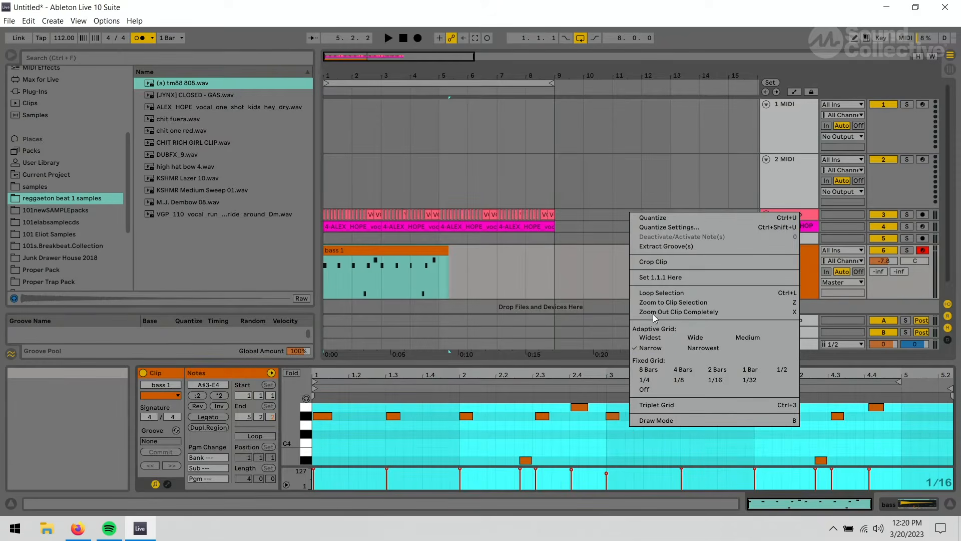
pyautogui.click(651, 262)
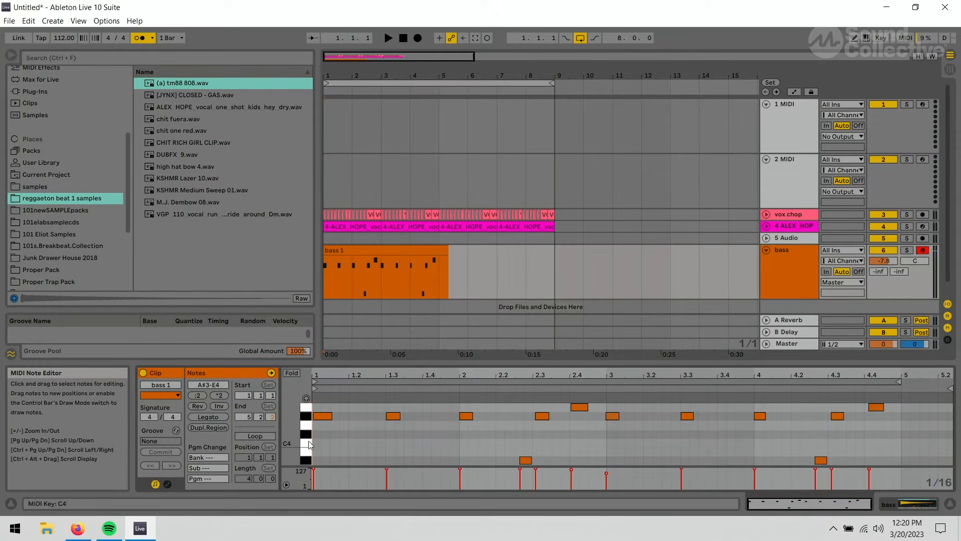
pyautogui.click(259, 435)
pyautogui.rightClick(686, 431)
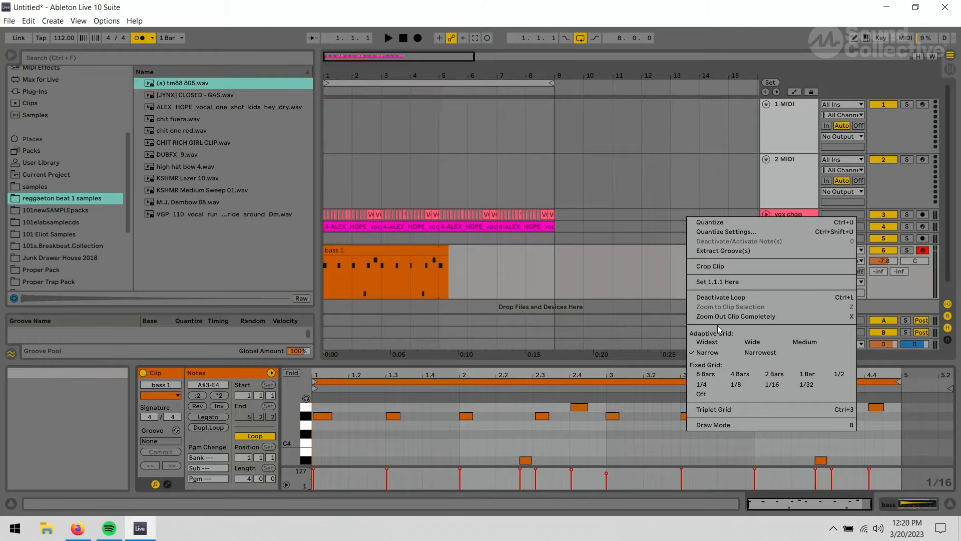
pyautogui.click(717, 267)
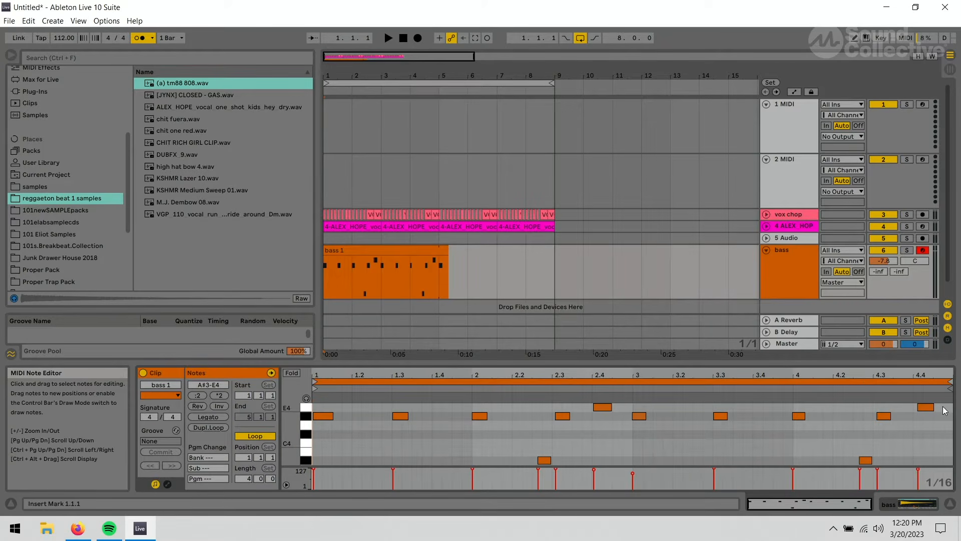
# Step: Quantize the starts and ends of all bass notes to 1/16 at 100 %
pyautogui.moveTo(945, 410); pyautogui.dragTo(292, 540)
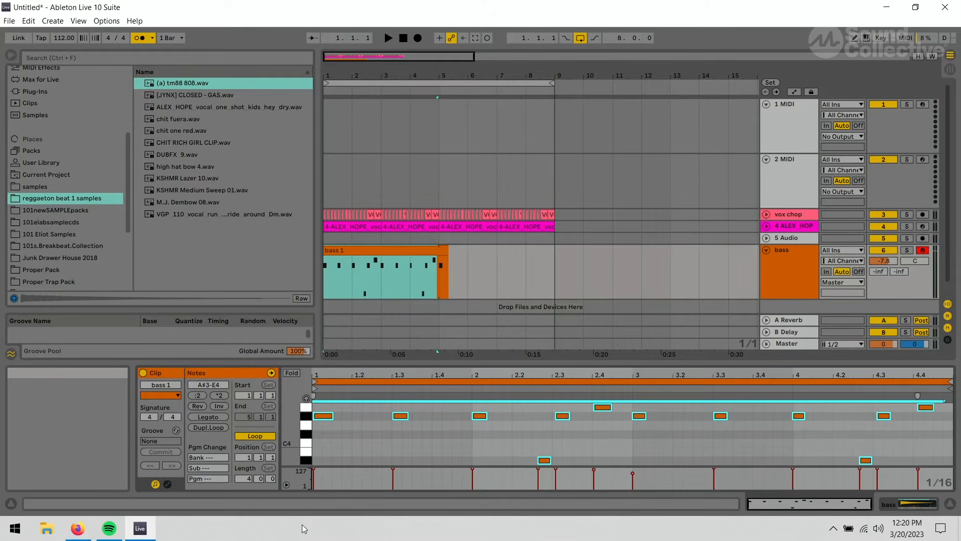
pyautogui.hotkey('ctrl', 'shift', 'u')
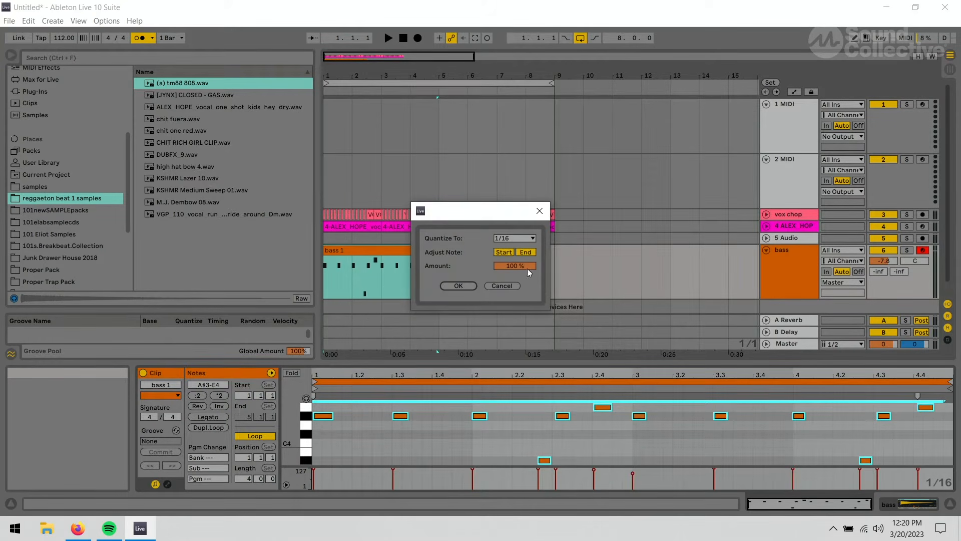
pyautogui.click(458, 285)
# Step: Turn off the metronome and extend the looped bass clip to eight bars, ending at bar 9
pyautogui.press('space')
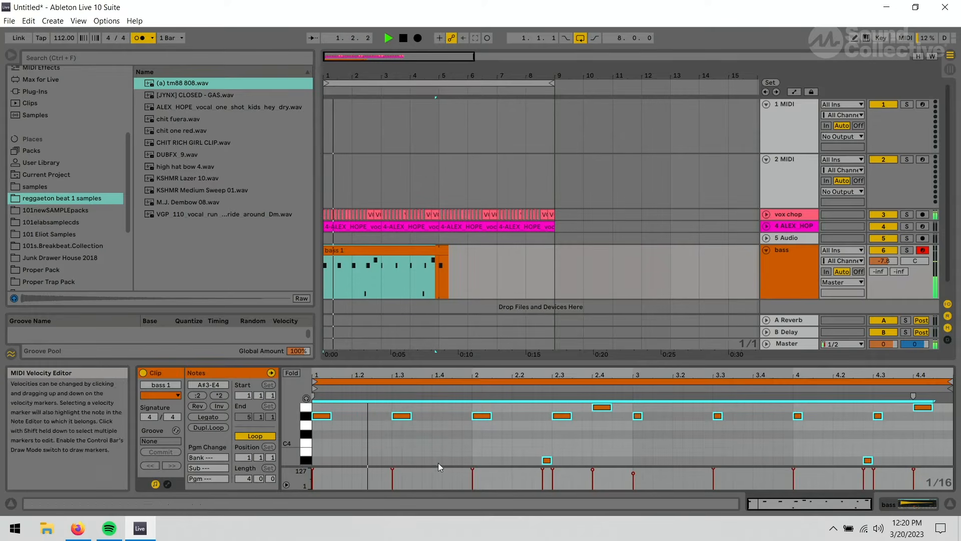
pyautogui.click(140, 38)
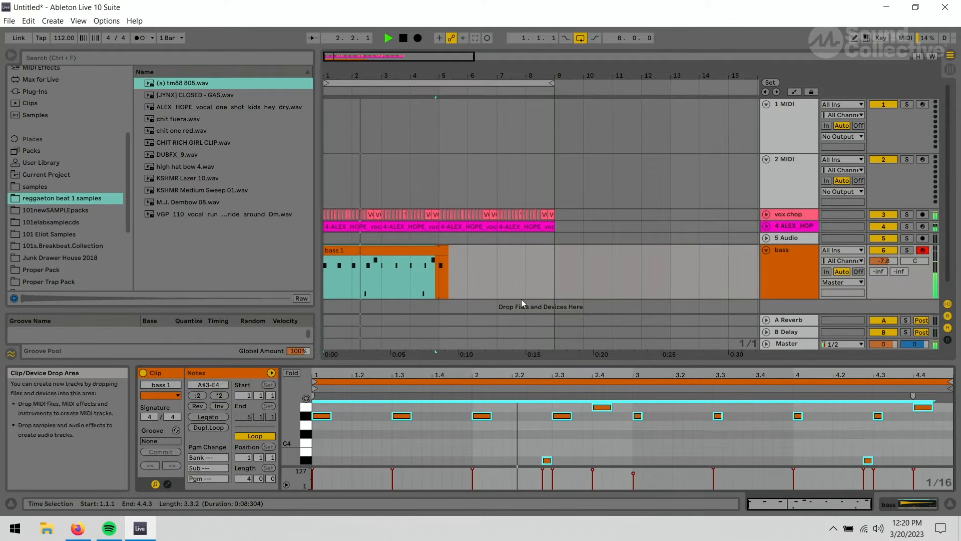
pyautogui.moveTo(448, 253); pyautogui.dragTo(556, 254)
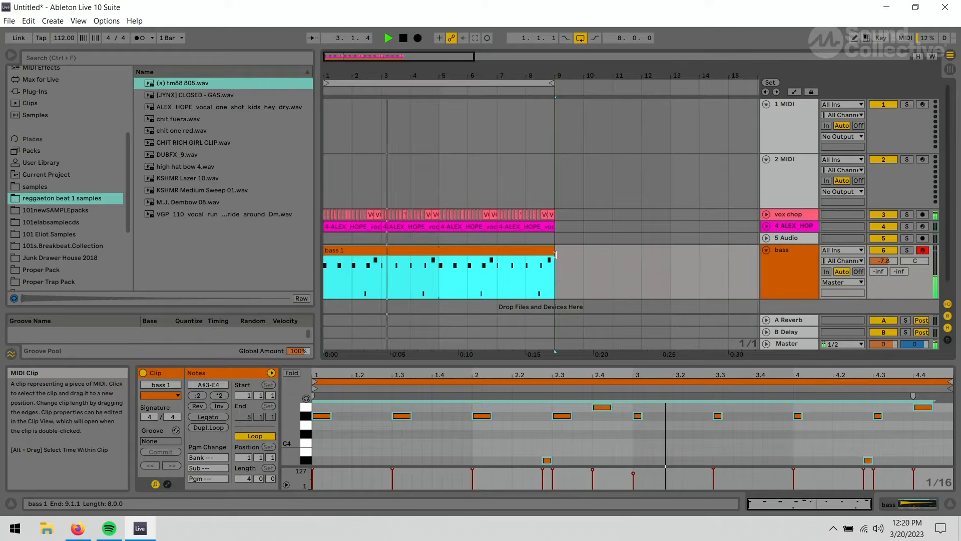
pyautogui.press('space')
# Step: Shorten the bass clip's loop to its first two bars and crop the clip to that loop
pyautogui.moveTo(676, 372); pyautogui.dragTo(676, 276)
pyautogui.click(952, 285)
pyautogui.moveTo(953, 285); pyautogui.dragTo(633, 286)
pyautogui.rightClick(519, 341)
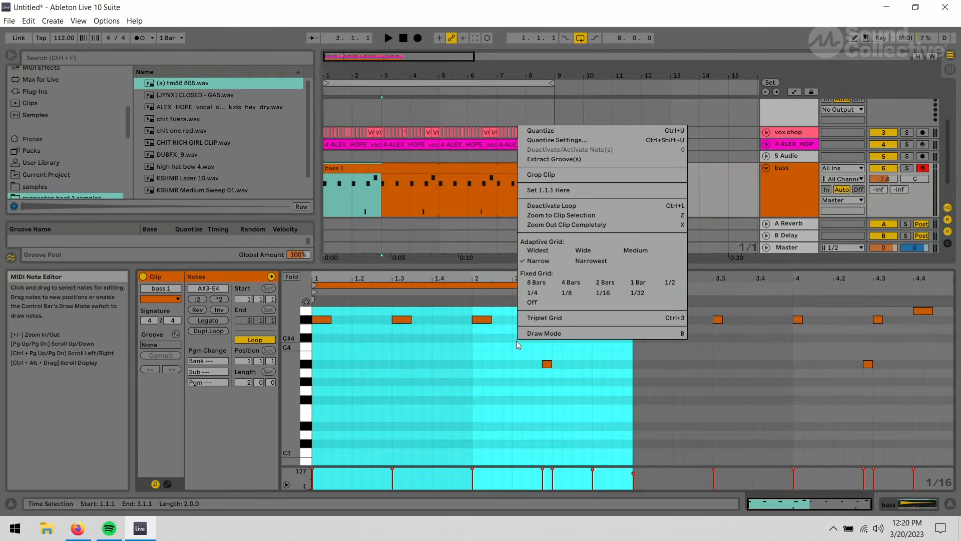
pyautogui.click(582, 175)
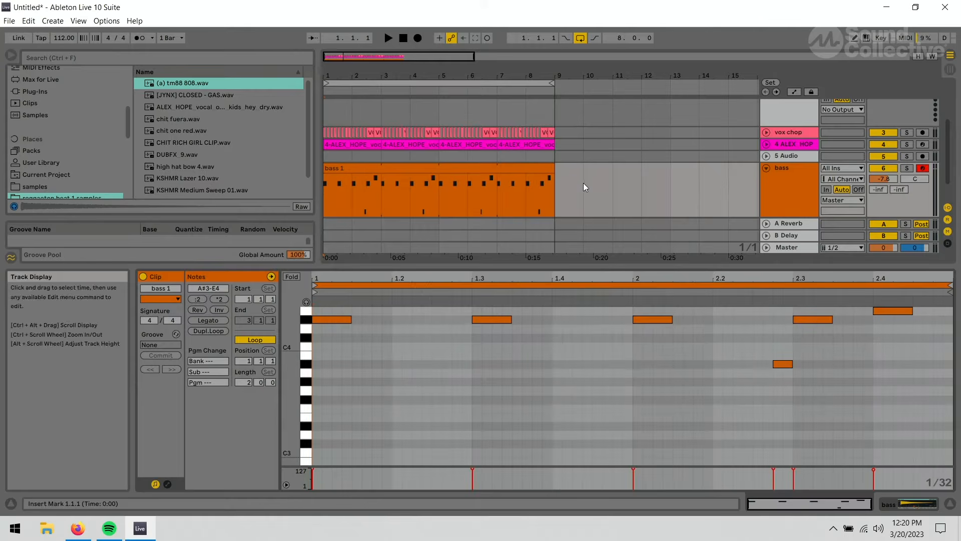
# Step: Lengthen the A#3 bass note to an eighth by starting it earlier, and extend all four D#4 notes to three sixteenths each
pyautogui.click(783, 364)
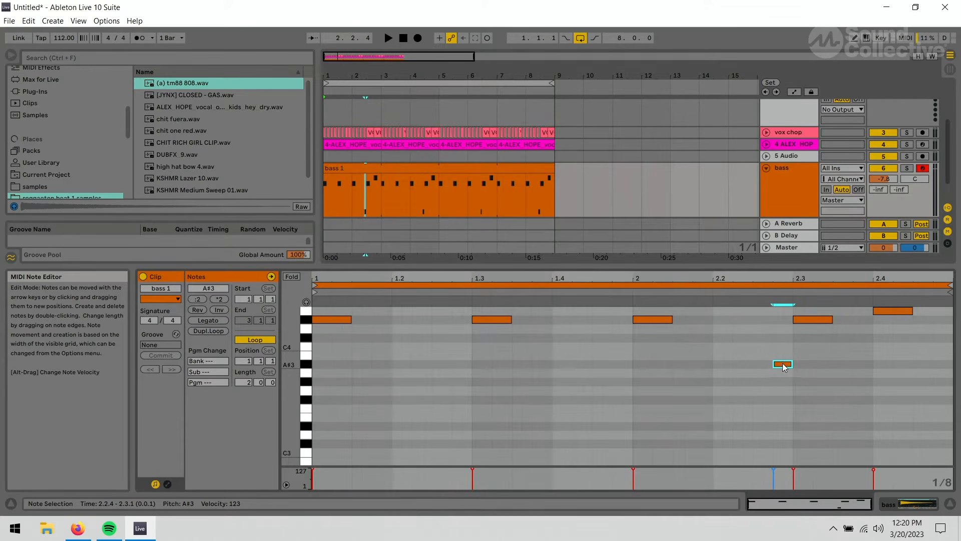
pyautogui.moveTo(784, 367)
pyautogui.mouseDown()
pyautogui.moveTo(774, 365)
pyautogui.moveTo(792, 364)
pyautogui.mouseUp()
pyautogui.click(330, 320)
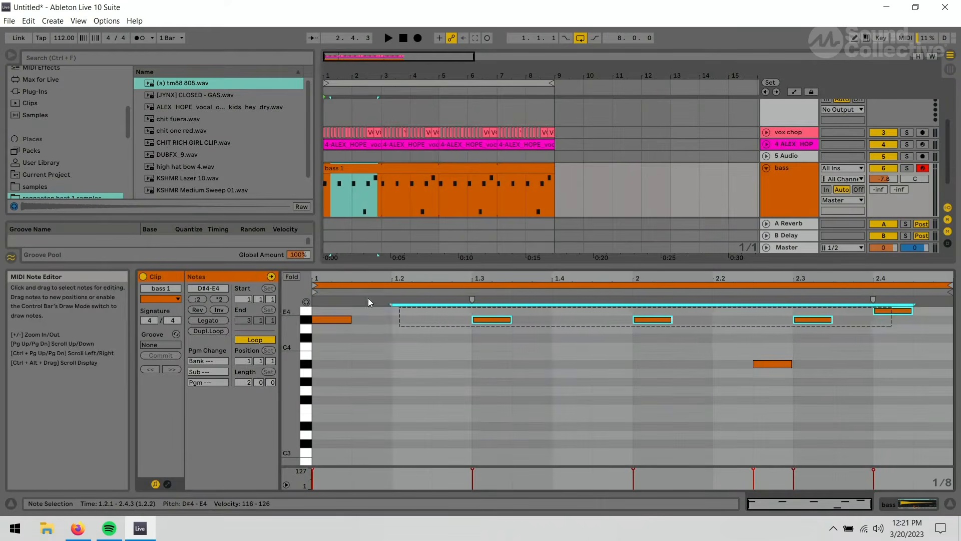
pyautogui.moveTo(368, 299); pyautogui.dragTo(337, 320)
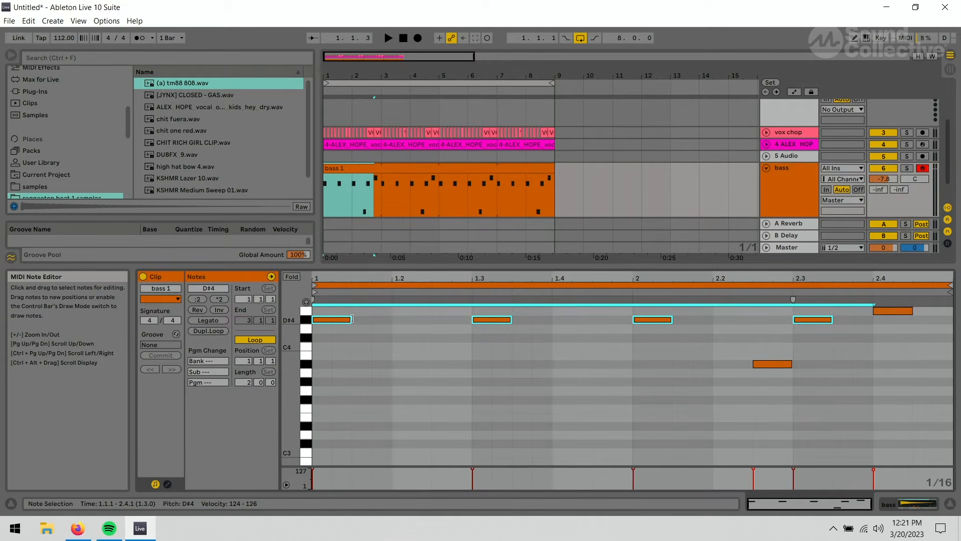
pyautogui.moveTo(351, 319); pyautogui.dragTo(372, 319)
pyautogui.press('space')
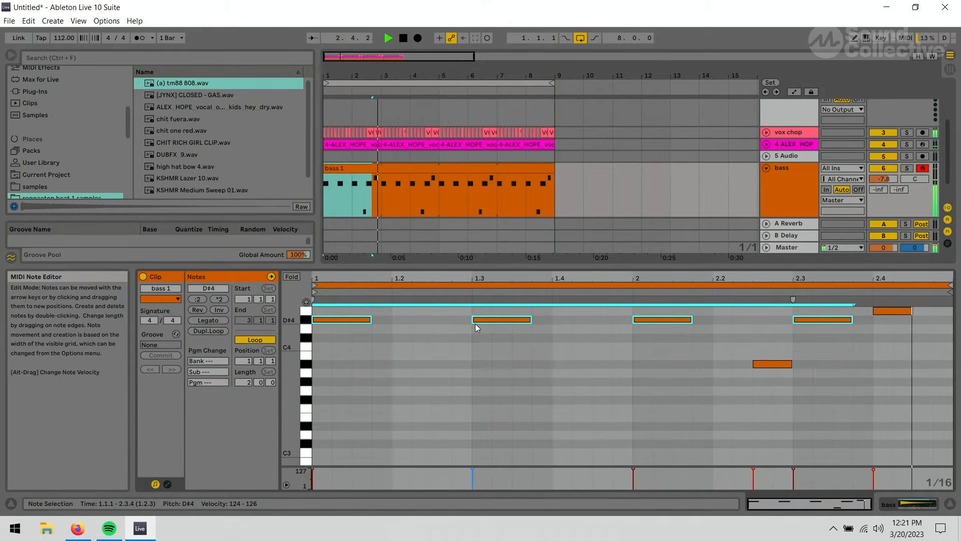
pyautogui.press('space')
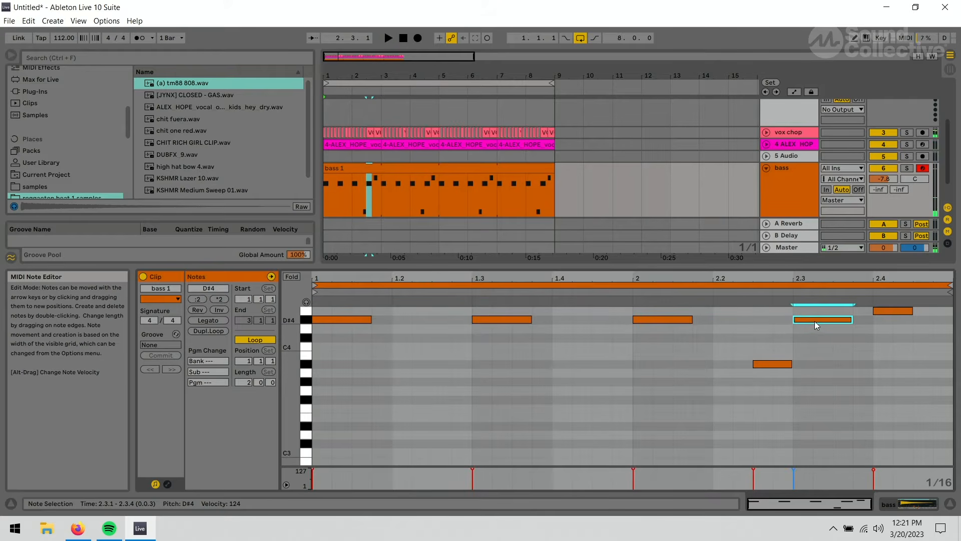
# Step: Extend the E4 note to three sixteenths and copy the A#3 note to 1.2.3, just before beat 1.3
pyautogui.moveTo(912, 311); pyautogui.dragTo(932, 311)
pyautogui.moveTo(777, 359); pyautogui.dragTo(455, 365)
pyautogui.press('space')
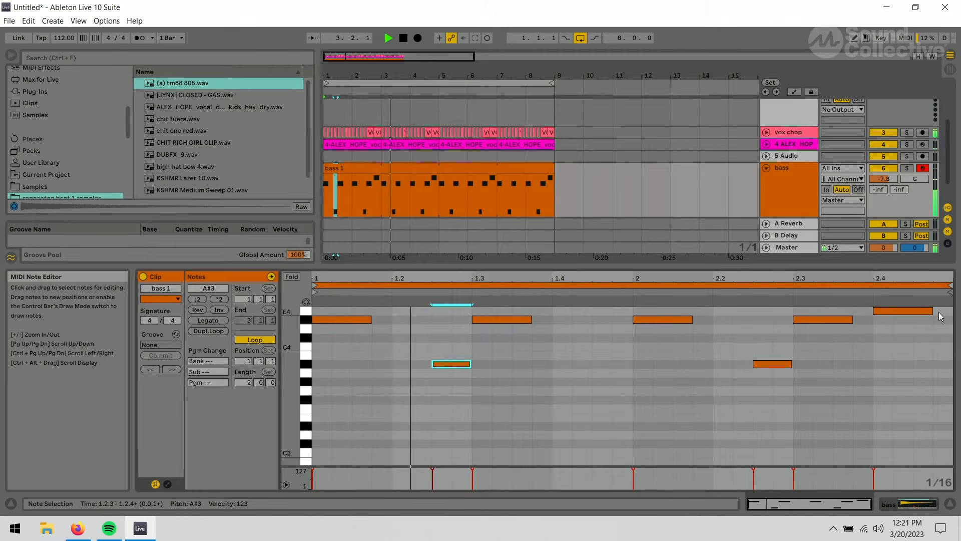
pyautogui.press('space')
# Step: Shorten all D#4 and E4 notes together by slightly less than a thirty-second, off the grid, and play back the result
pyautogui.moveTo(942, 311); pyautogui.dragTo(364, 322)
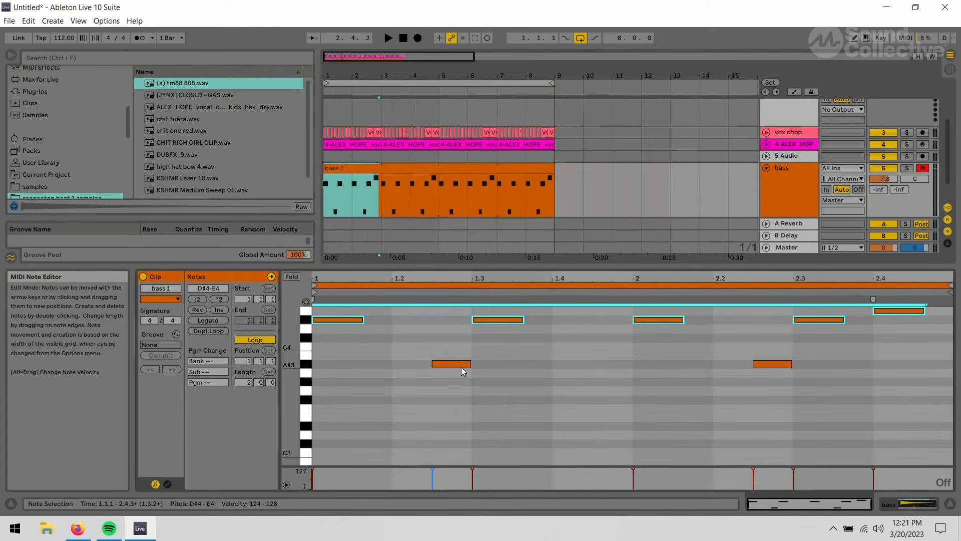
pyautogui.press('space')
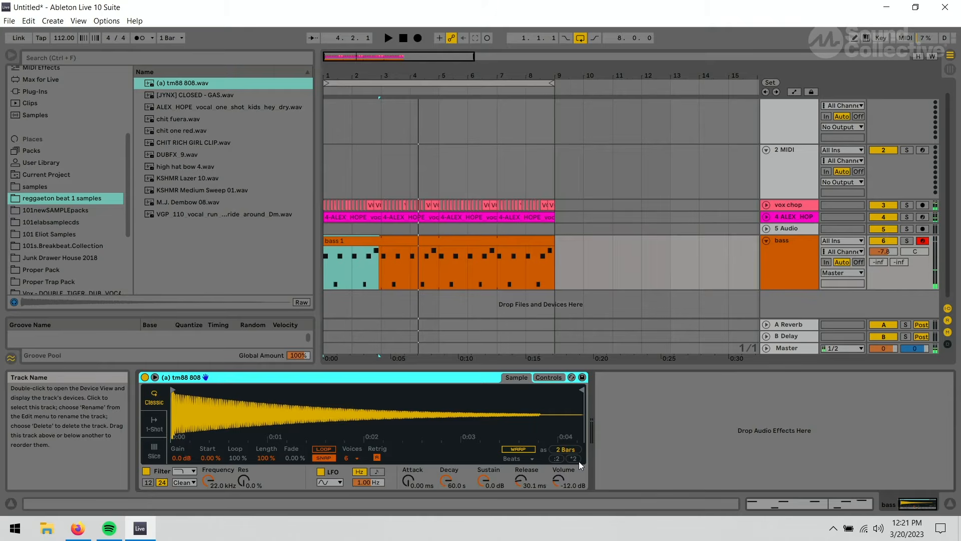
# Step: Detune the 808 sampler to -15 ct in its controls while the beat plays
pyautogui.click(557, 378)
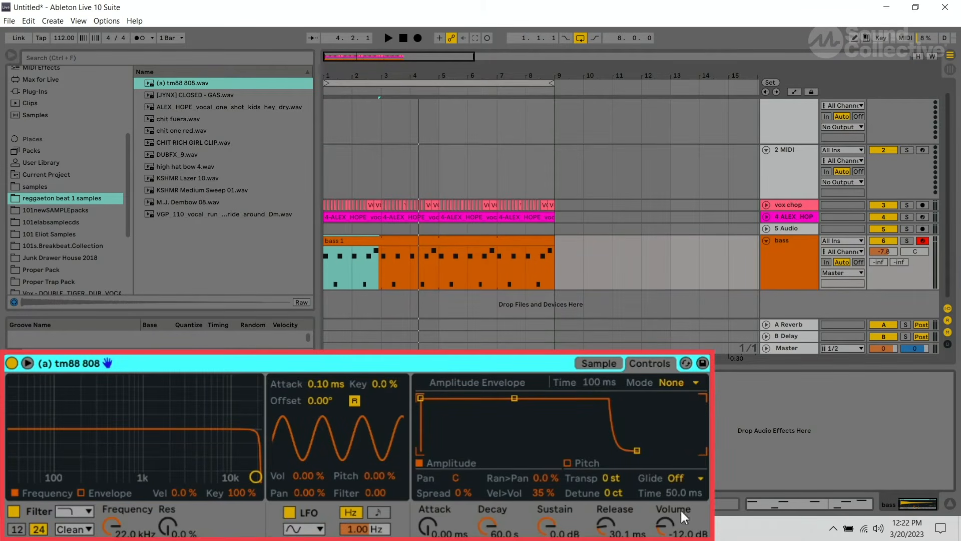
pyautogui.press('space')
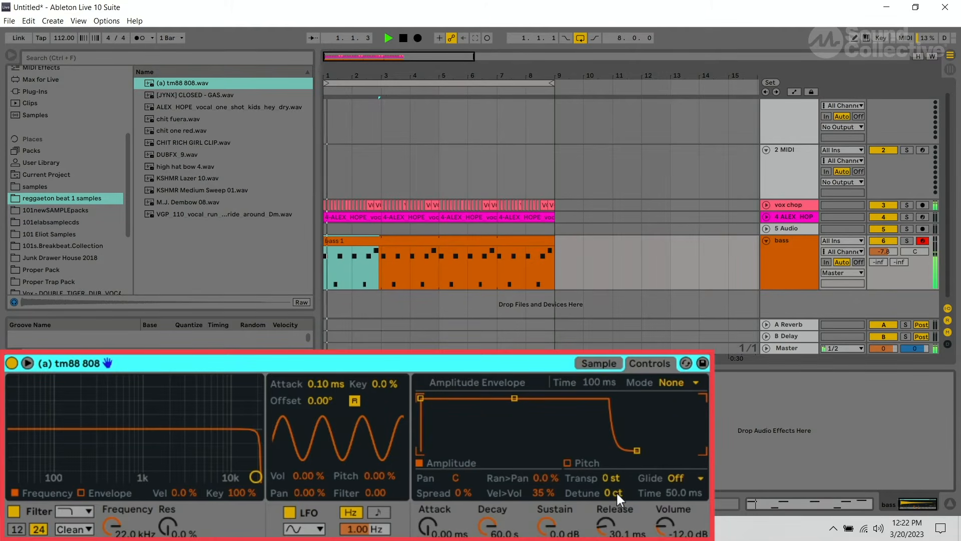
pyautogui.moveTo(616, 491); pyautogui.dragTo(617, 502)
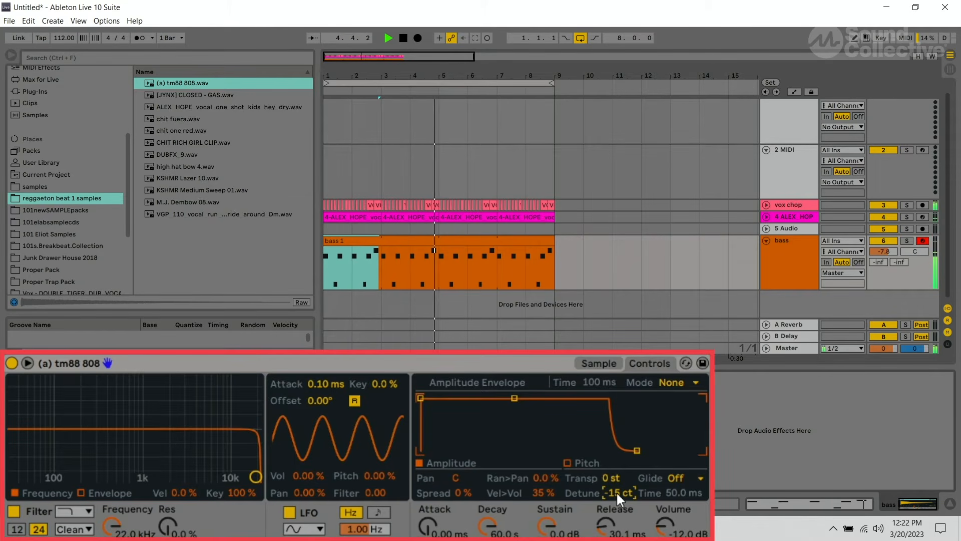
# Step: Collapse the bass track, stop playback, and add the Pitch MIDI effect ahead of its 808 sampler
pyautogui.click(766, 241)
pyautogui.press('space')
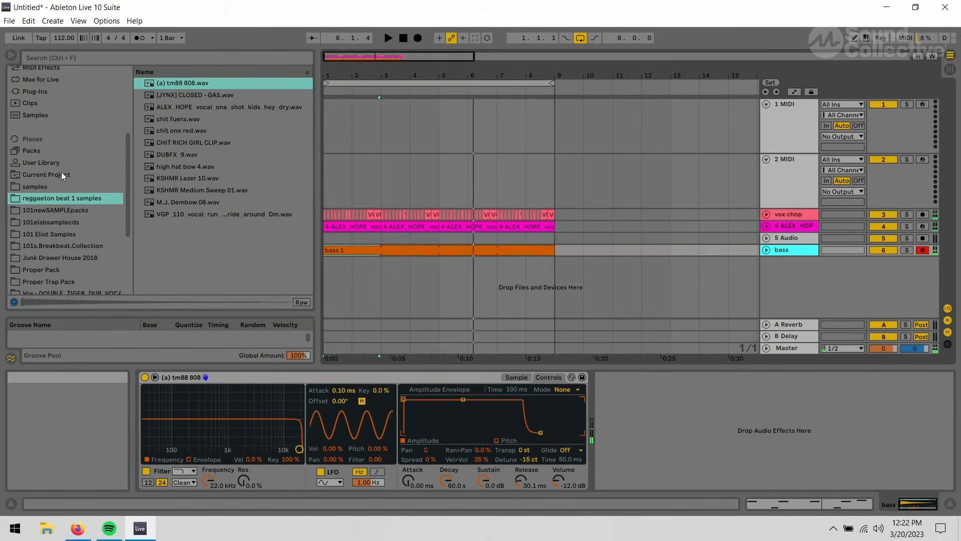
pyautogui.scroll(3, 61, 169)
pyautogui.click(44, 144)
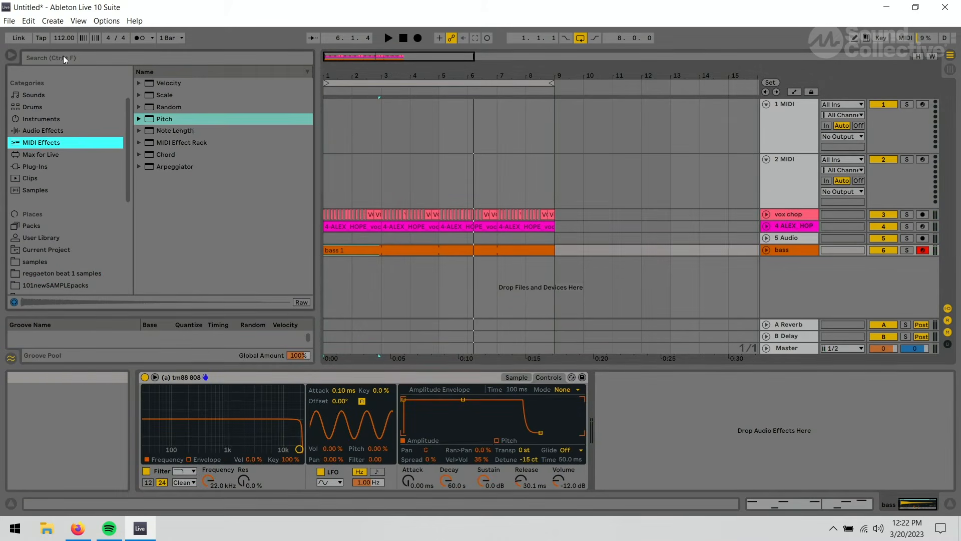
pyautogui.click(63, 55)
pyautogui.write('pitch')
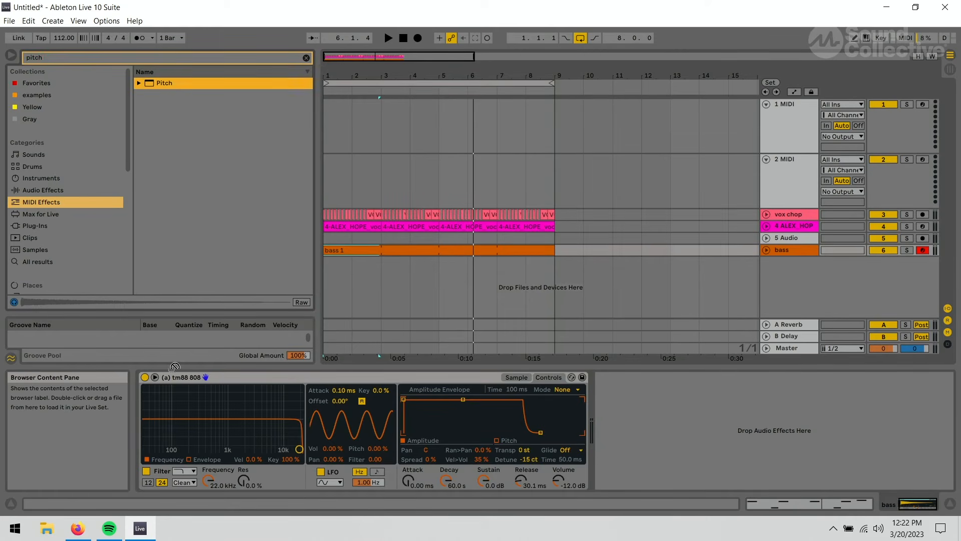
pyautogui.moveTo(174, 367); pyautogui.dragTo(177, 412)
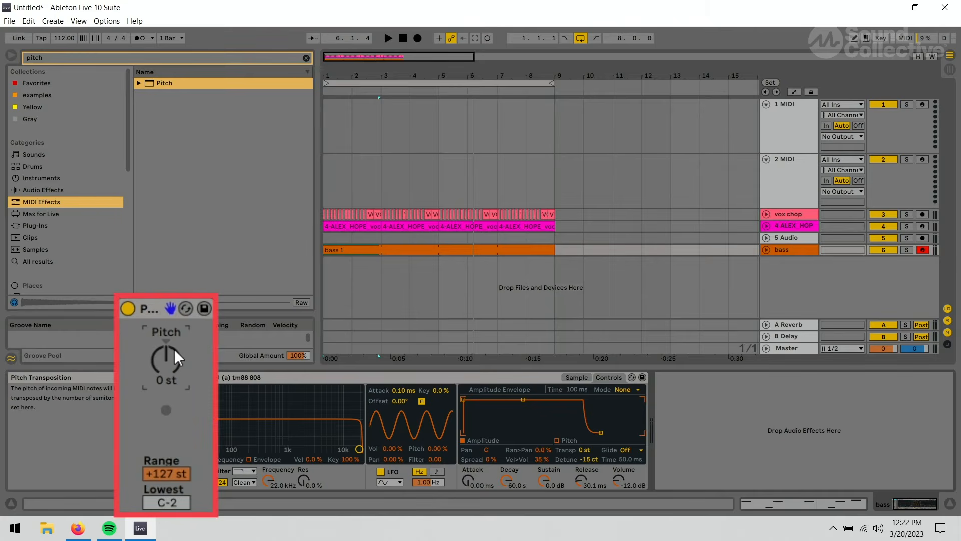
# Step: Lower the Pitch effect to -12 st, check the bass level in an enlarged session mixer during playback, and bypass the effect
pyautogui.moveTo(175, 350); pyautogui.dragTo(174, 365)
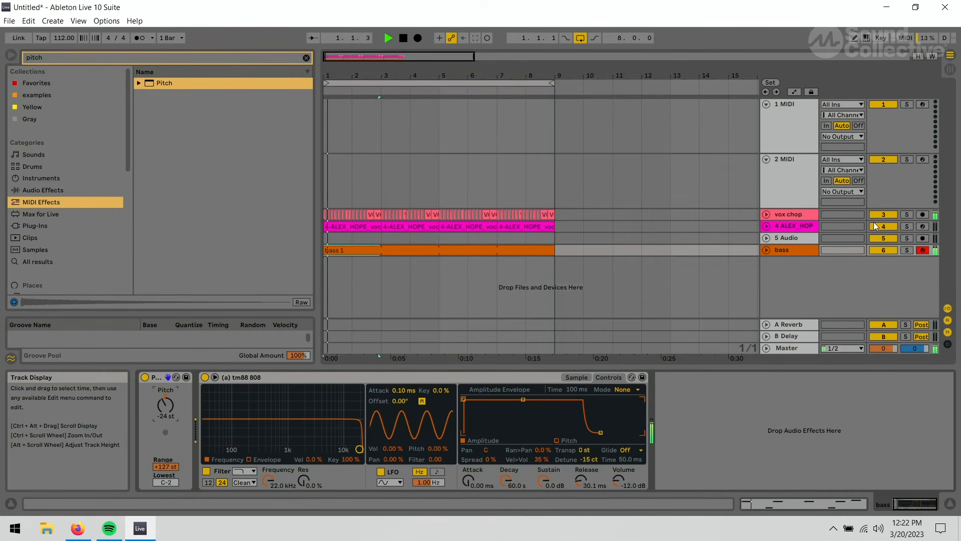
pyautogui.press('Tab')
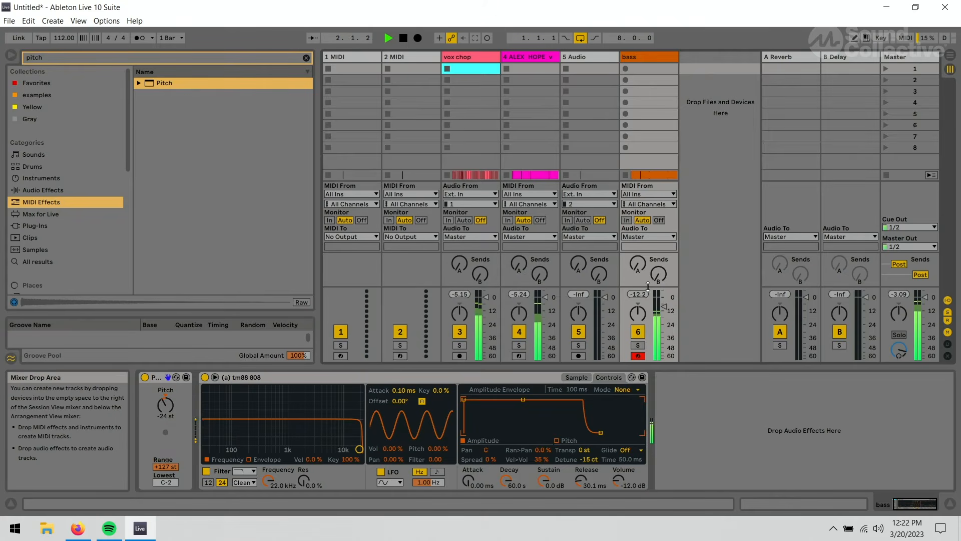
pyautogui.moveTo(691, 181); pyautogui.dragTo(691, 128)
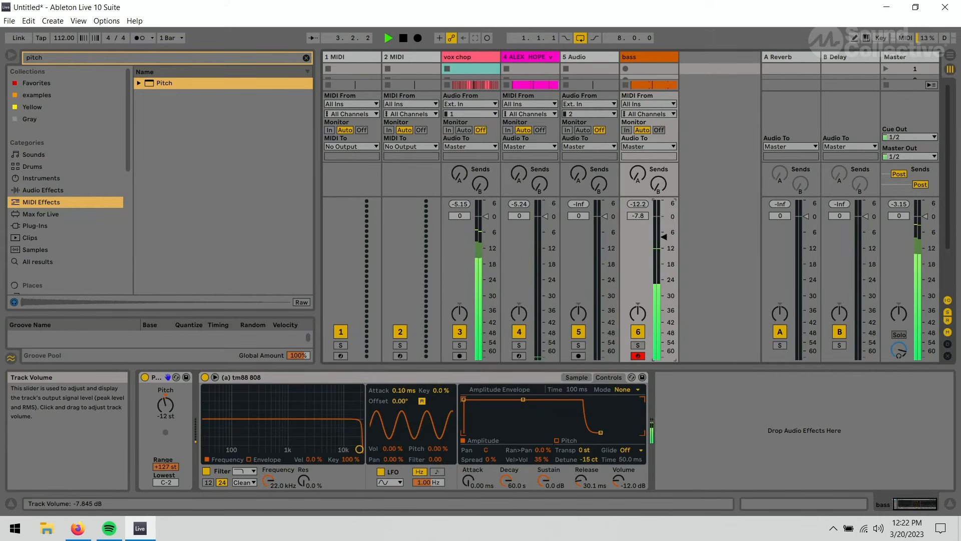
pyautogui.press('space')
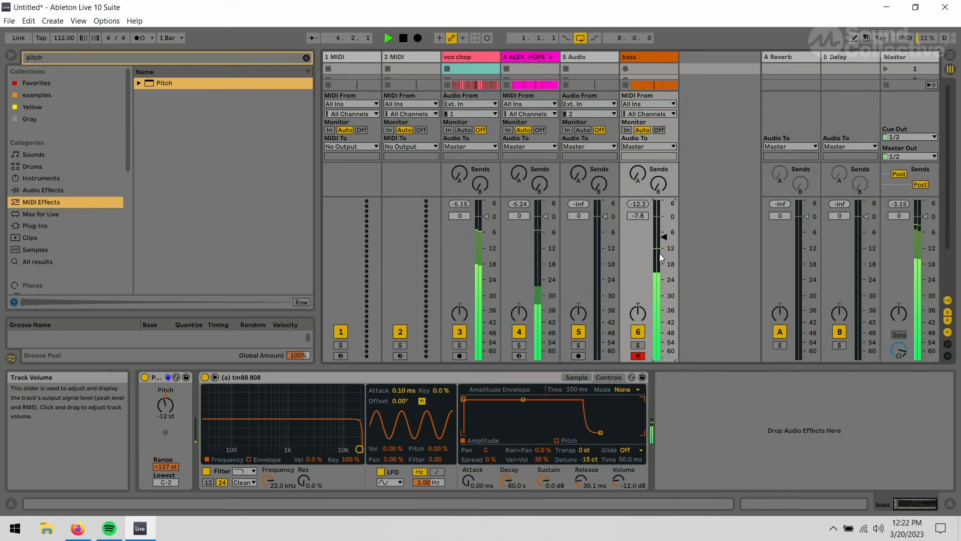
pyautogui.press('Tab')
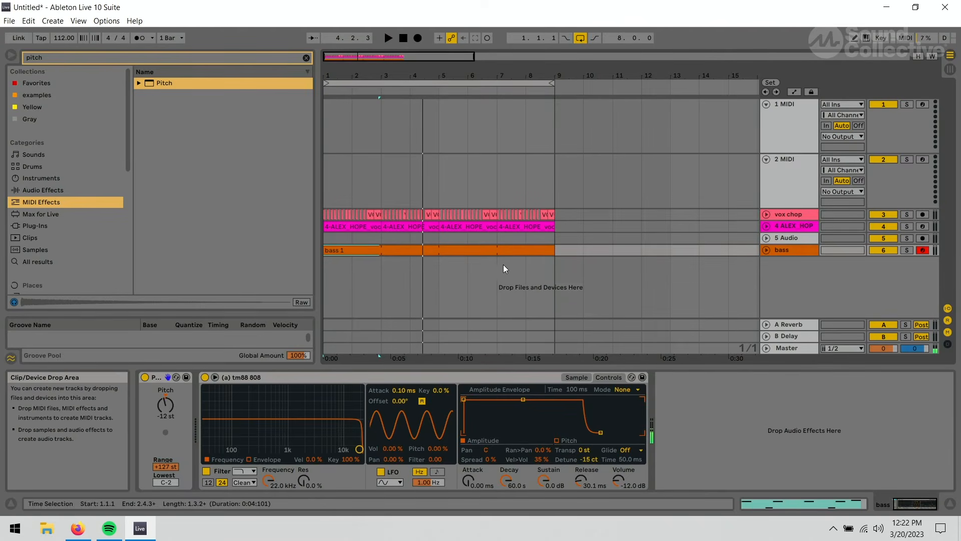
pyautogui.click(145, 378)
# Step: Split the bass clip at bar 5 and recolour its first half a lighter orange
pyautogui.moveTo(440, 241); pyautogui.dragTo(437, 284)
pyautogui.hotkey('ctrl', 'e')
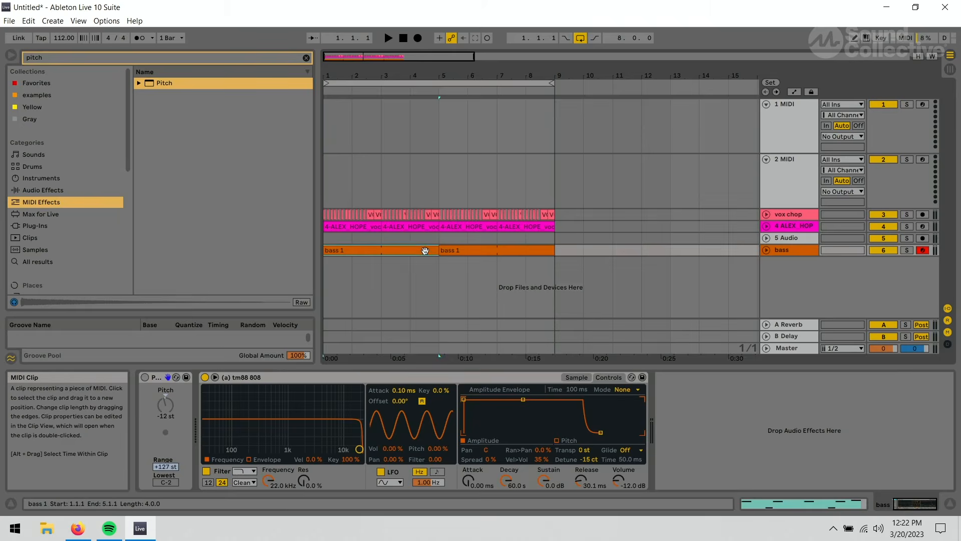
pyautogui.rightClick(425, 252)
pyautogui.click(443, 460)
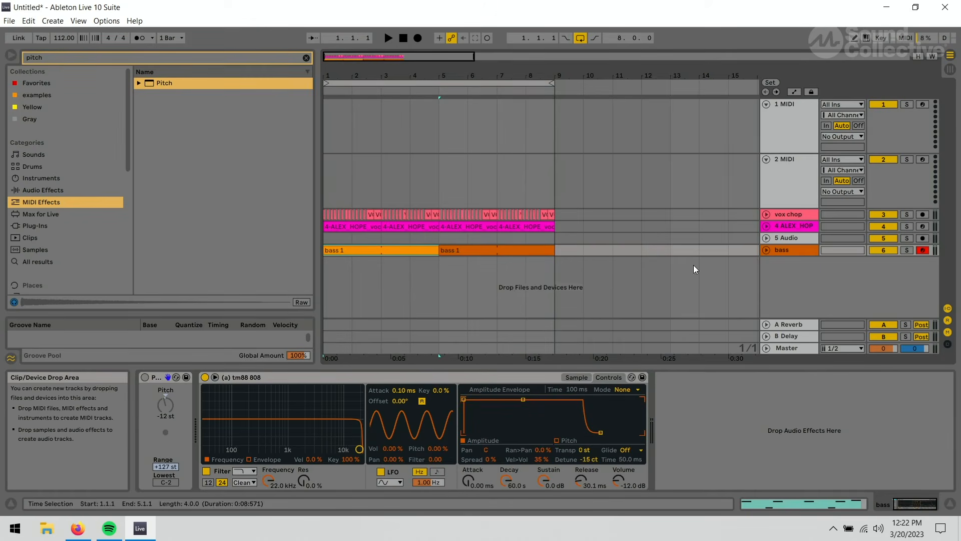
# Step: Open the second bass clip, solo the bass track, and audition the first clip for comparison
pyautogui.press('space')
pyautogui.doubleClick(519, 254)
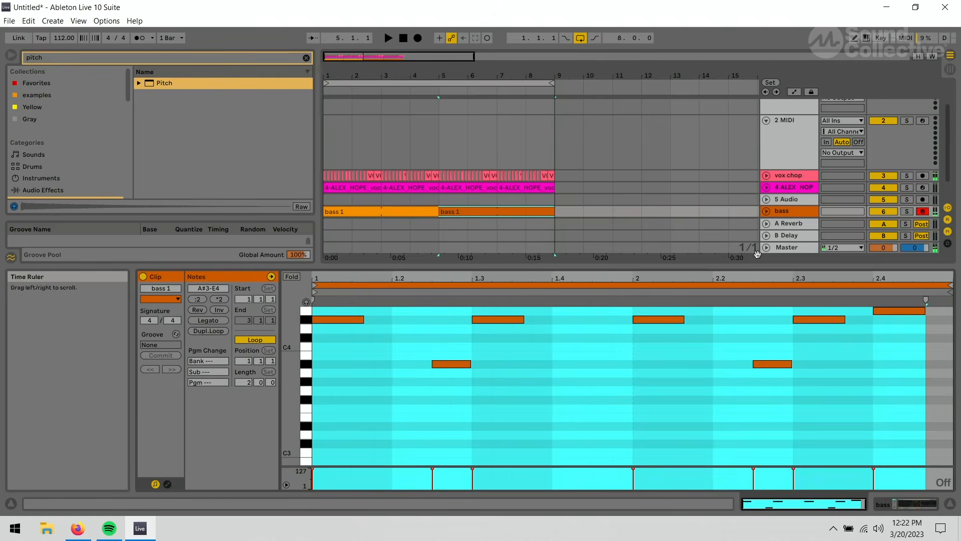
pyautogui.click(906, 212)
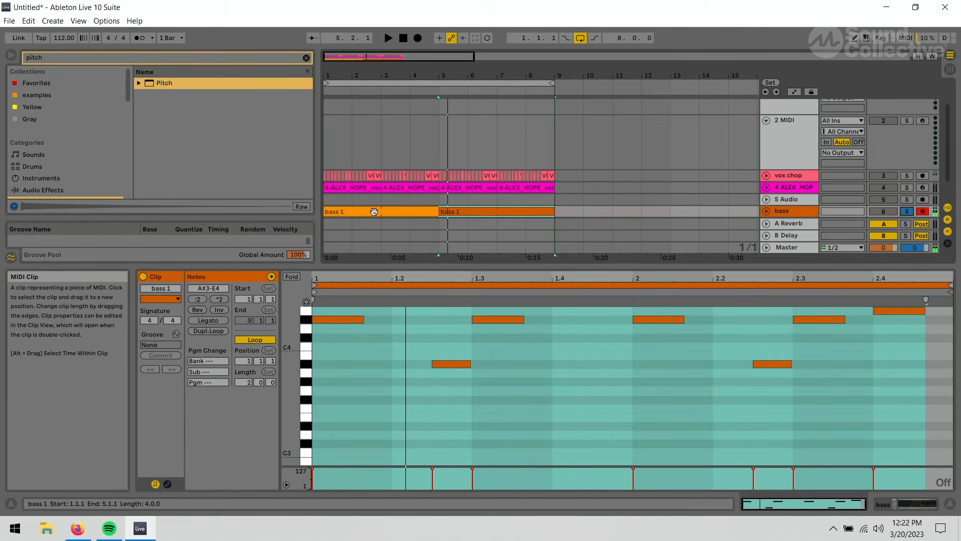
pyautogui.click(370, 210)
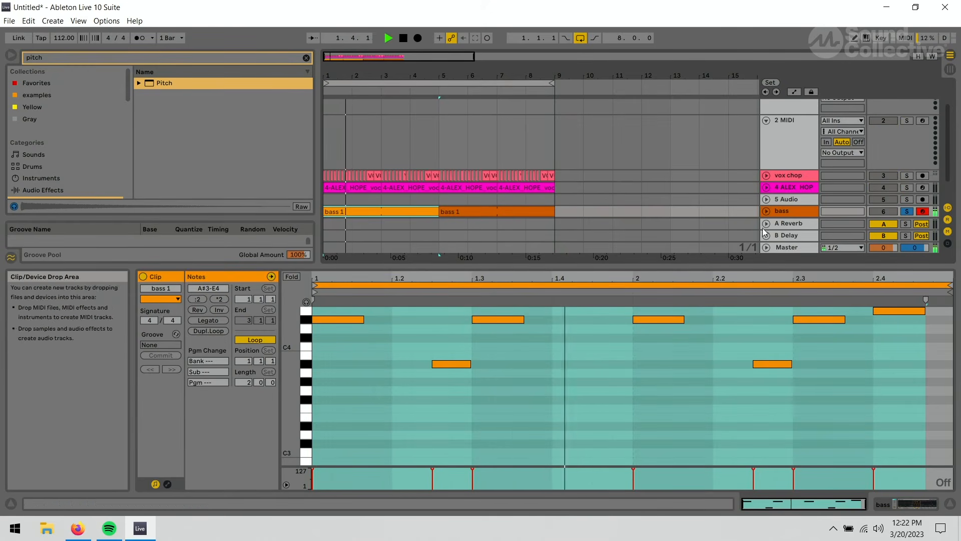
# Step: Transpose all notes in the second bass clip down one octave and play back both bass clips
pyautogui.click(501, 212)
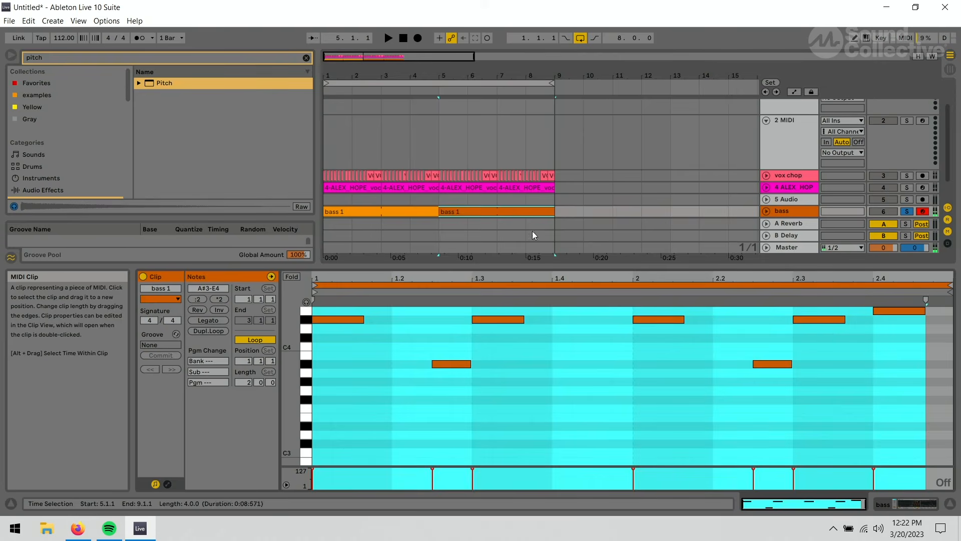
pyautogui.moveTo(936, 309); pyautogui.dragTo(343, 431)
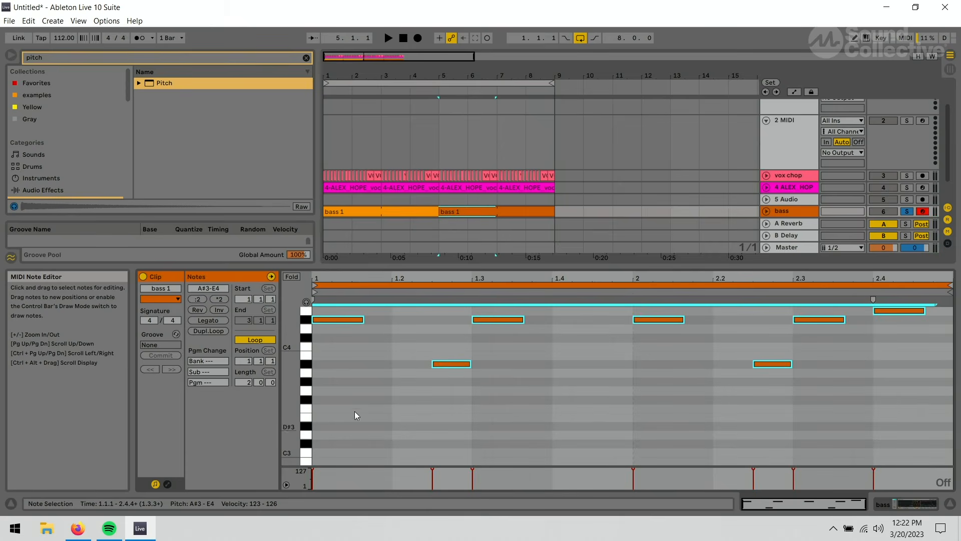
pyautogui.hotkey('shift', 'Down')
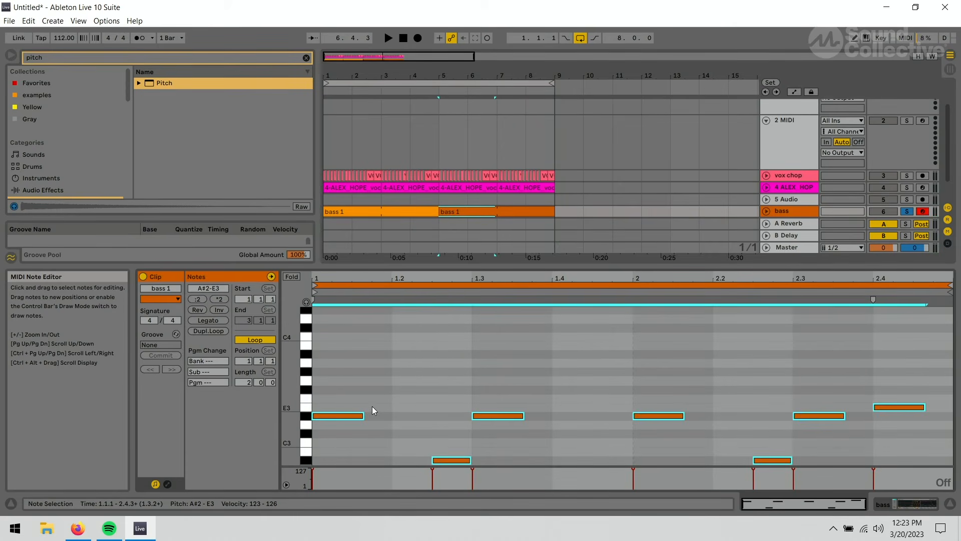
pyautogui.press('space')
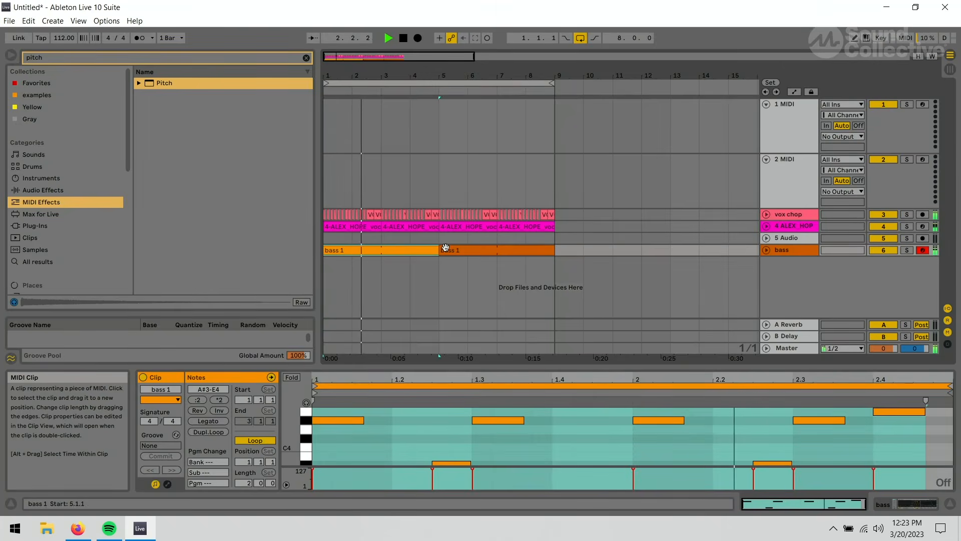
pyautogui.moveTo(443, 251)
pyautogui.mouseDown()
pyautogui.moveTo(389, 254)
pyautogui.moveTo(437, 250)
pyautogui.mouseUp()
pyautogui.press('space')
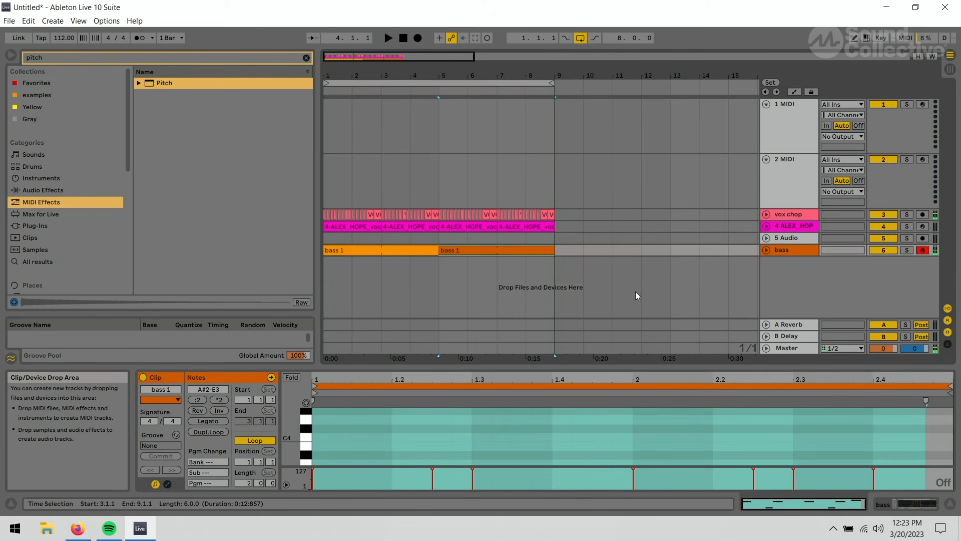
# Step: Delete the empty 5 Audio track and add the Drum Buss audio effect to the bass track
pyautogui.click(796, 239)
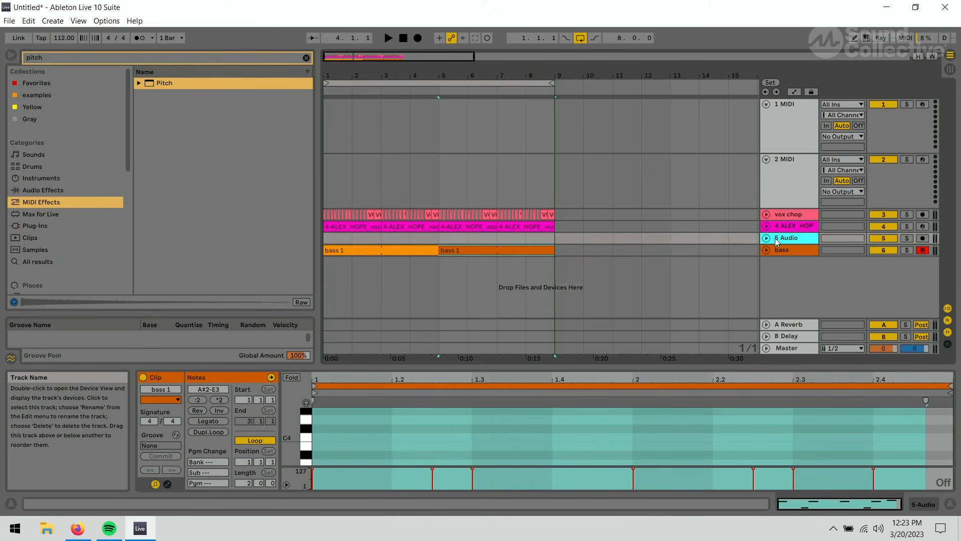
pyautogui.press('Delete')
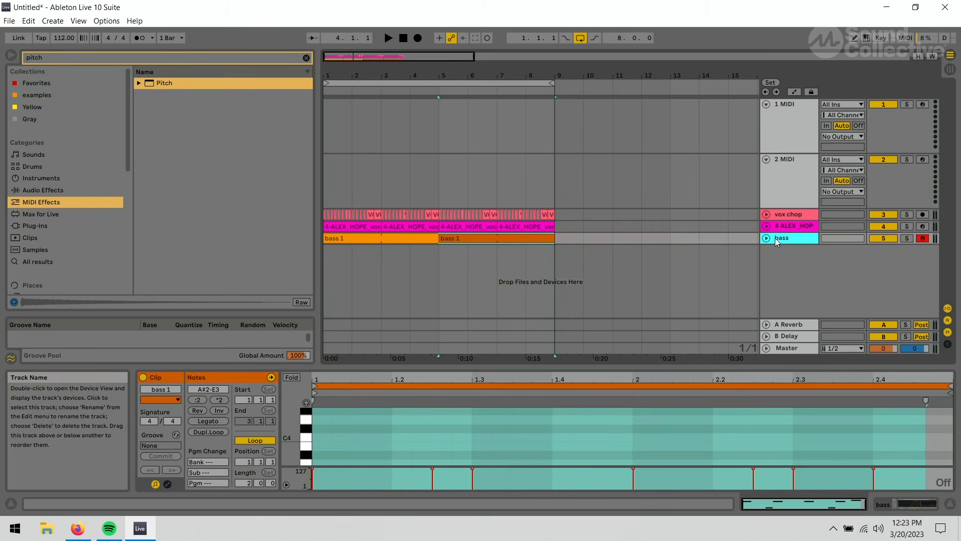
pyautogui.click(51, 190)
pyautogui.write('drum')
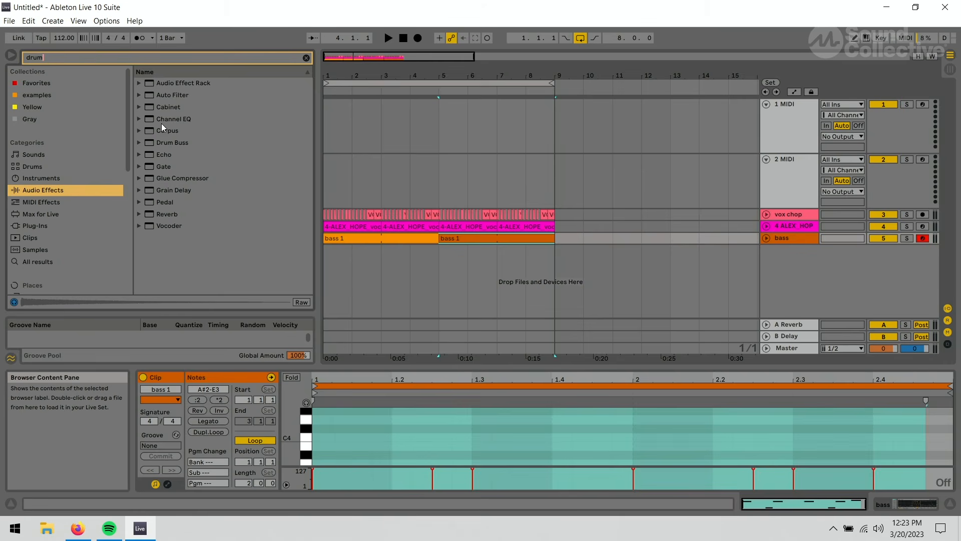
pyautogui.click(167, 142)
pyautogui.moveTo(519, 243); pyautogui.dragTo(521, 237)
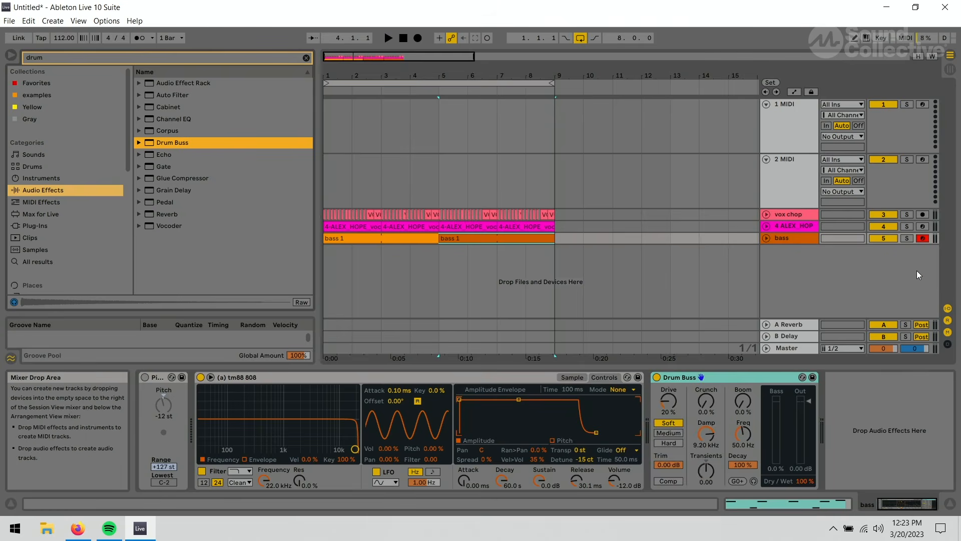
# Step: Solo the bass during playback, set Drum Buss Drive to 21% and Damp to 500 Hz, and compare against the bypassed sound
pyautogui.click(907, 238)
pyautogui.press('space')
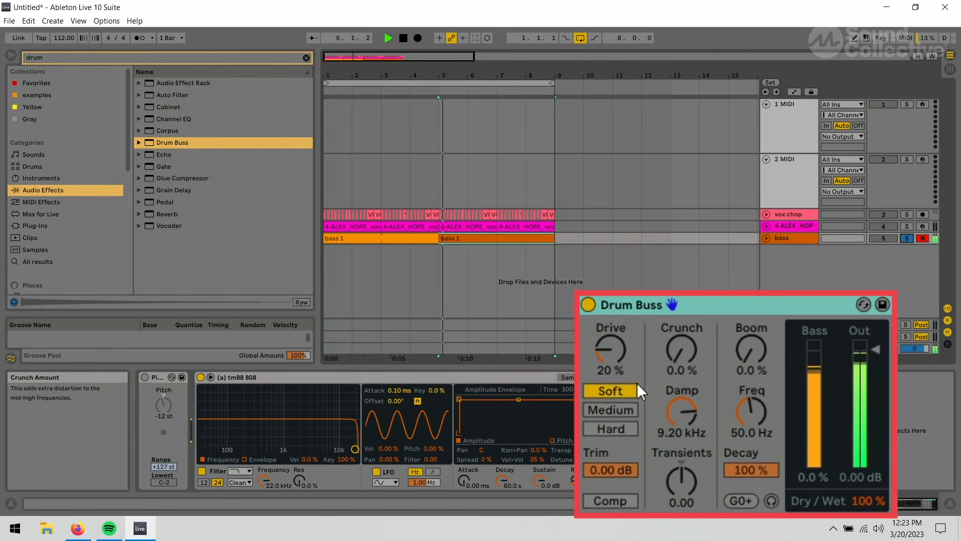
pyautogui.moveTo(614, 360); pyautogui.dragTo(614, 359)
pyautogui.moveTo(682, 411); pyautogui.dragTo(685, 476)
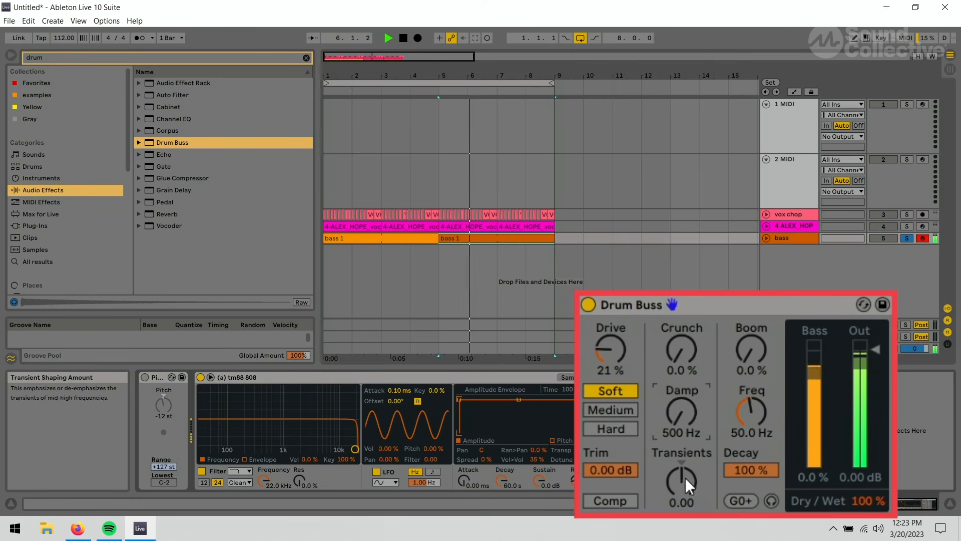
pyautogui.moveTo(624, 346); pyautogui.dragTo(622, 362)
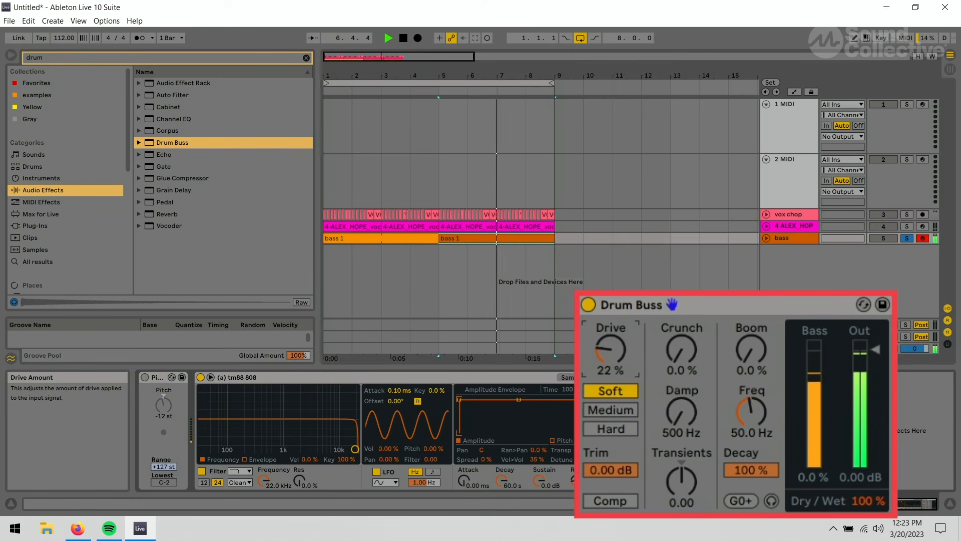
pyautogui.click(588, 306)
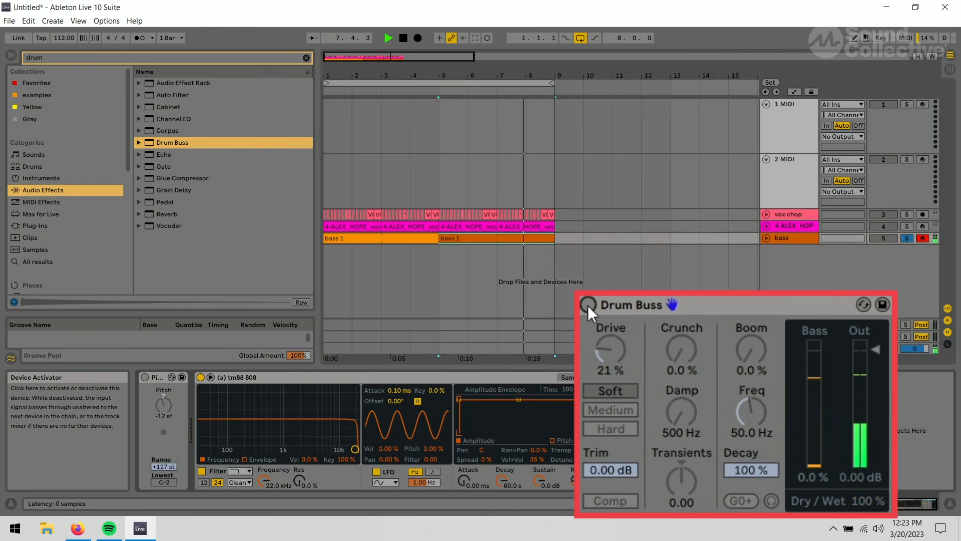
pyautogui.click(588, 305)
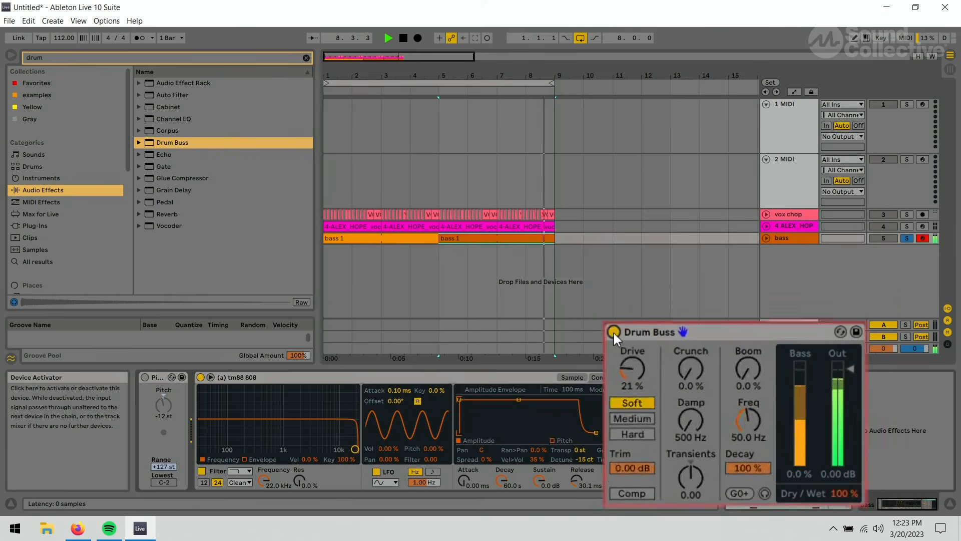
# Step: Show the 808 sampler's sample waveform, set its Attack to 12.9 ms, and play back the soloed bass
pyautogui.click(566, 377)
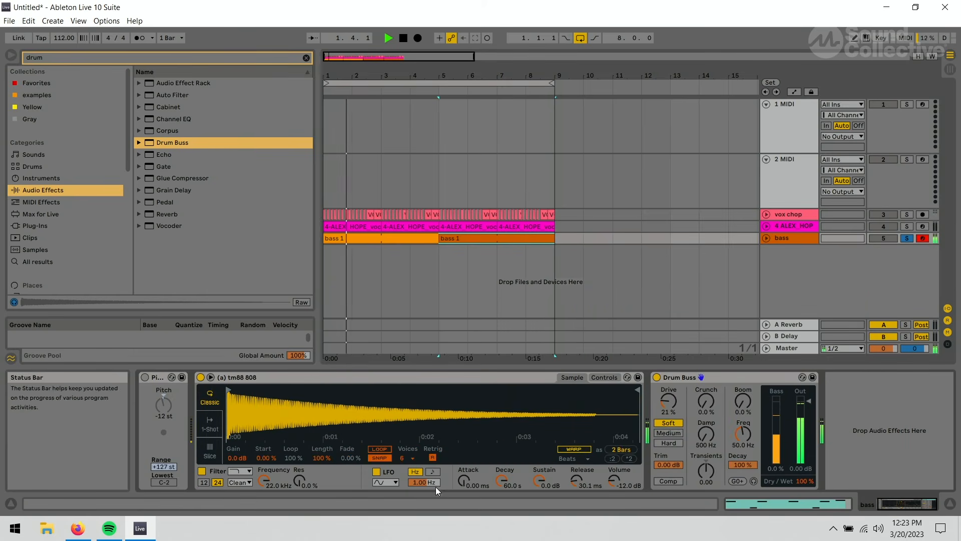
pyautogui.press('space')
pyautogui.moveTo(465, 481); pyautogui.dragTo(465, 477)
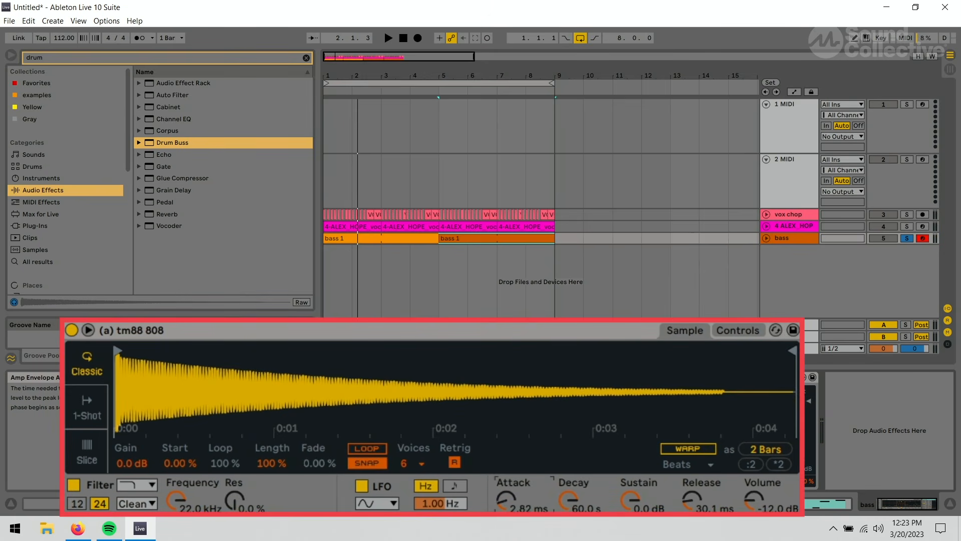
pyautogui.moveTo(464, 477); pyautogui.dragTo(465, 474)
pyautogui.press('space')
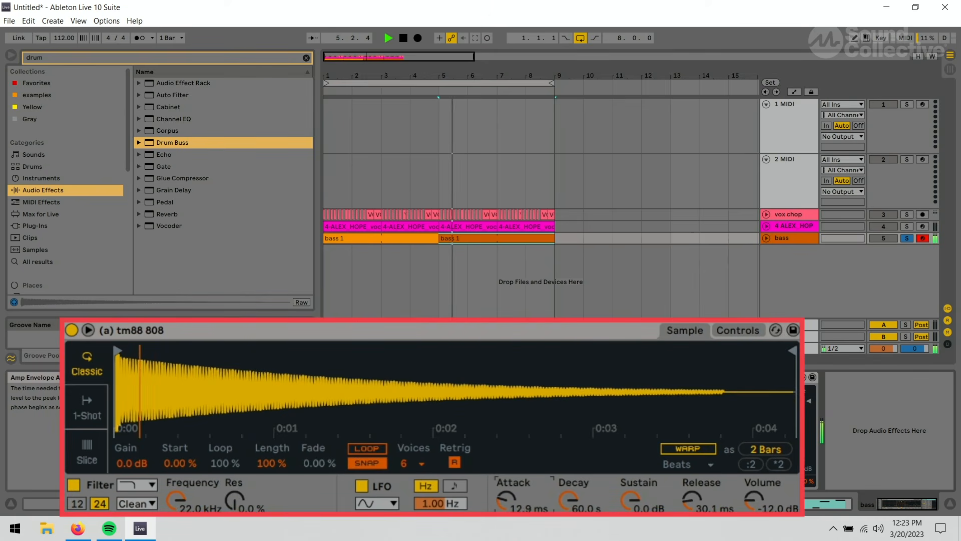